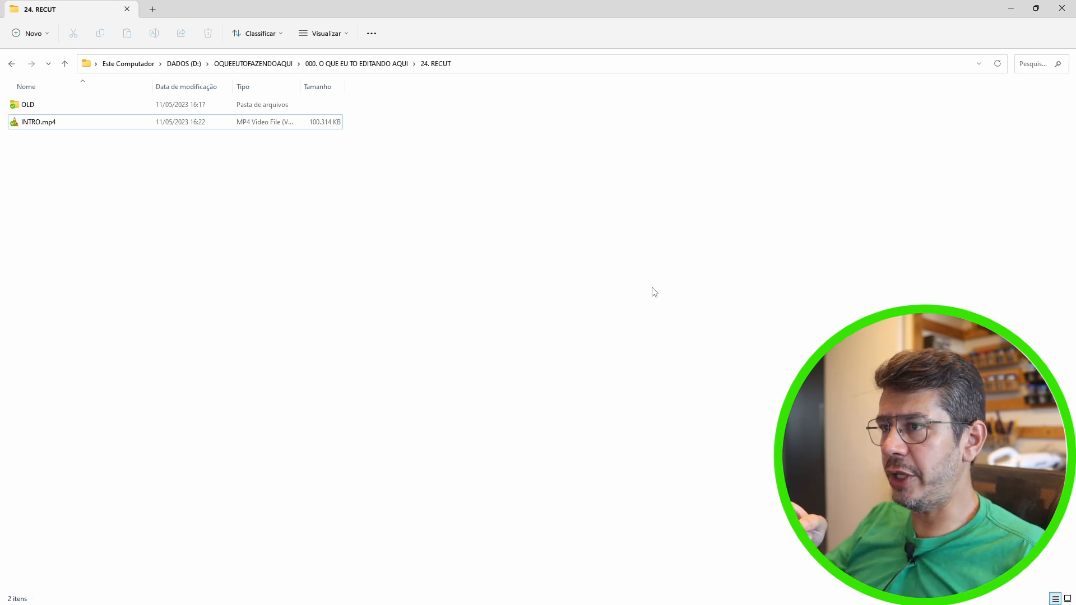
Add INTRO.mp4 from the 24. RECUT folder to a new timeline in DaVinci Resolve and hide the media pool
key(super+Down)
drag(830, 58, 785, 90)
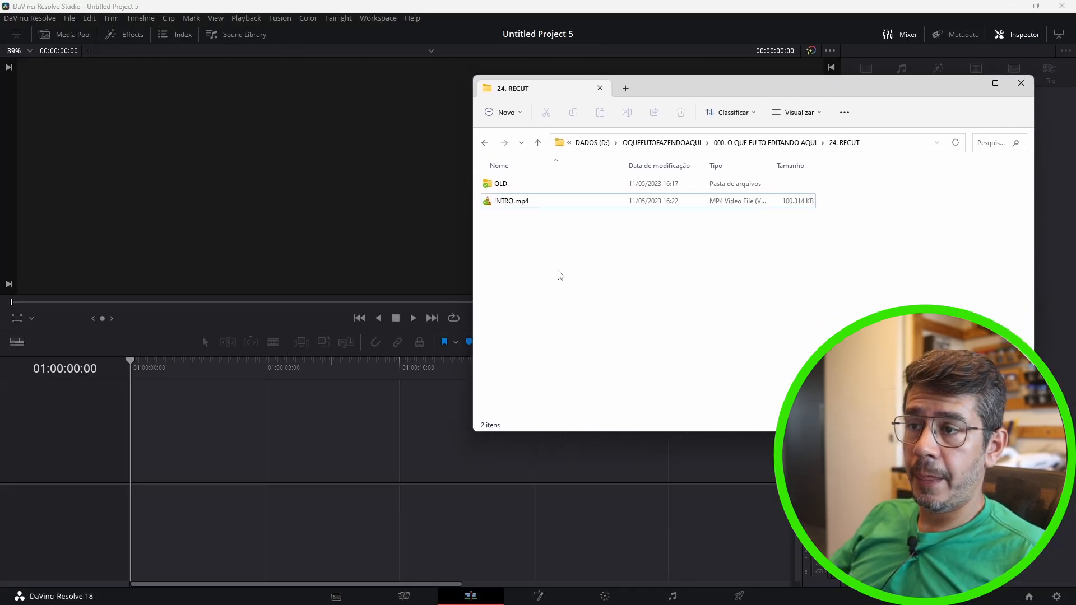
drag(512, 206, 361, 455)
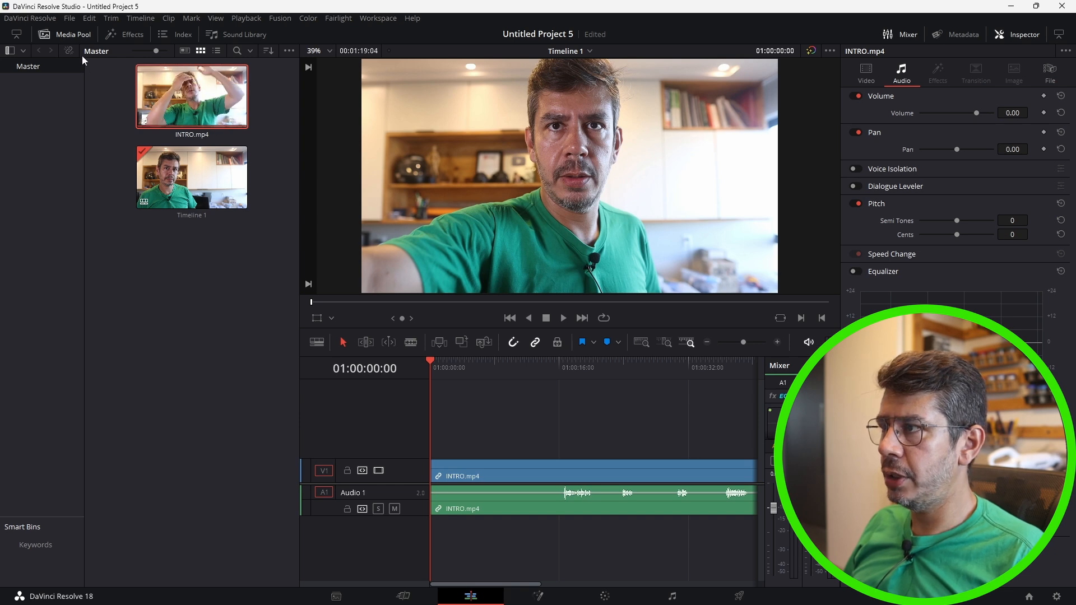
click(72, 34)
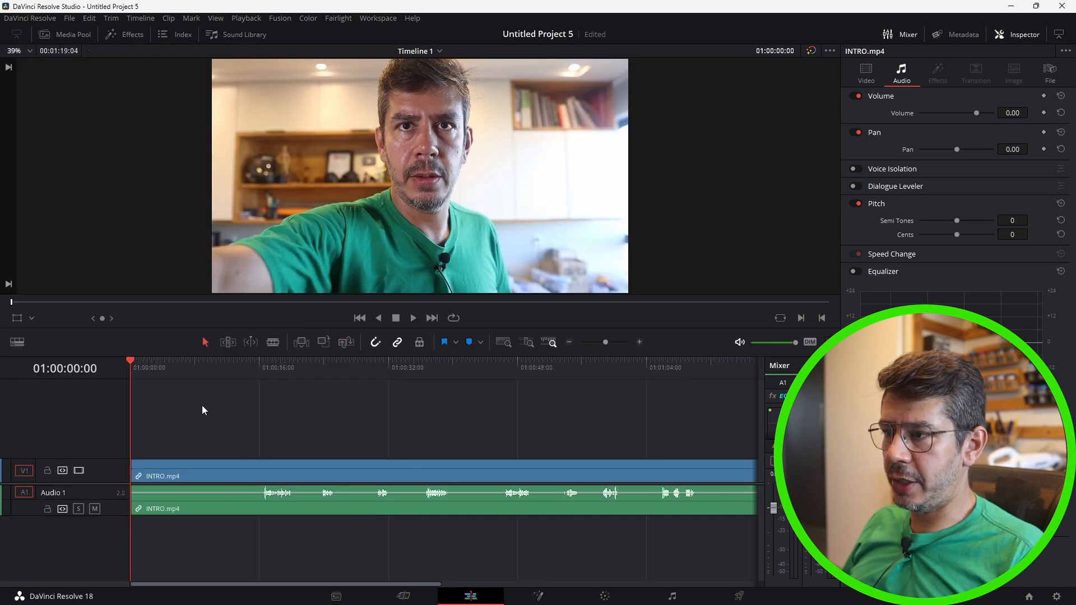
Split the INTRO.mp4 clip at the start and end of each of the first three spoken passages
key(space)
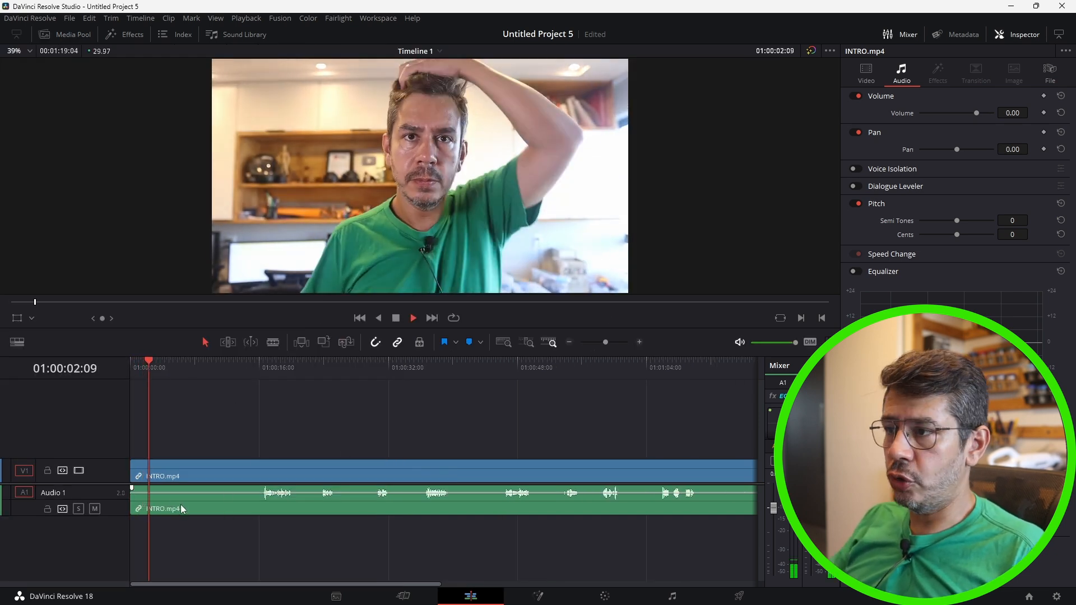
drag(160, 365, 261, 391)
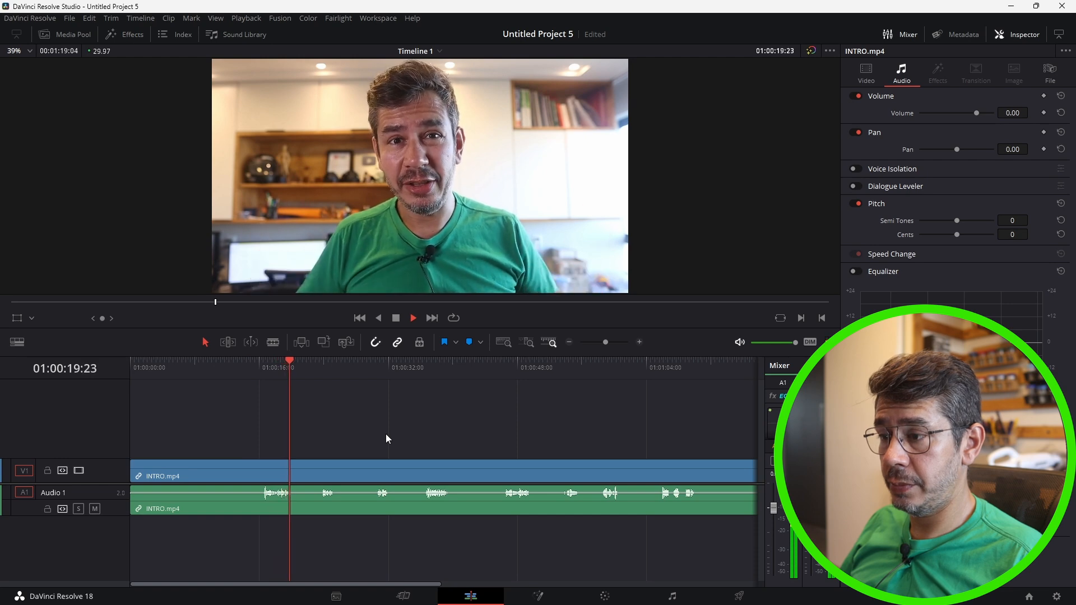
key(space)
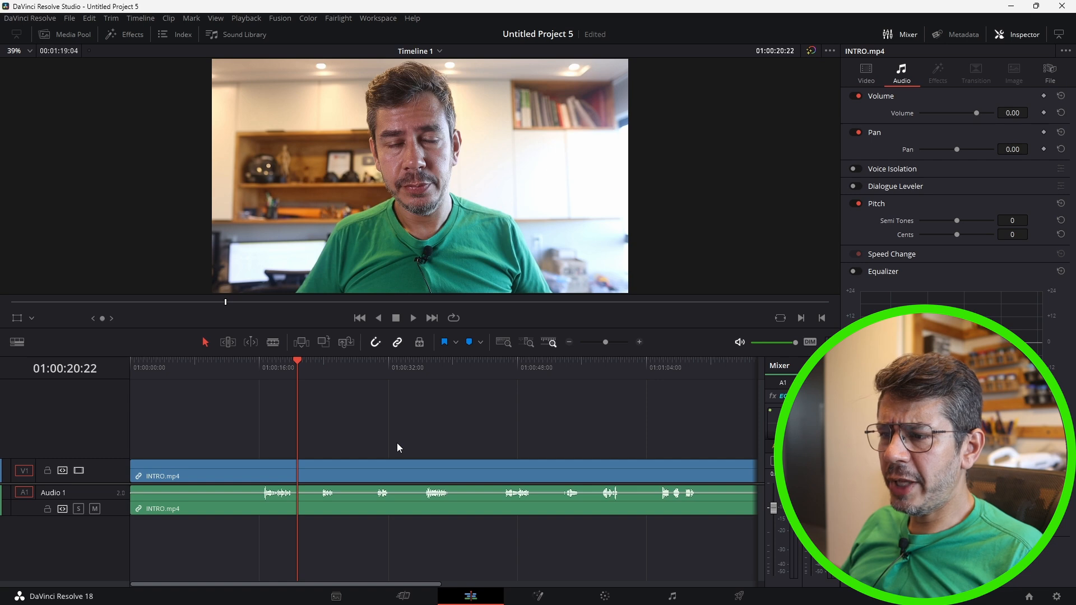
key(ctrl+equal)
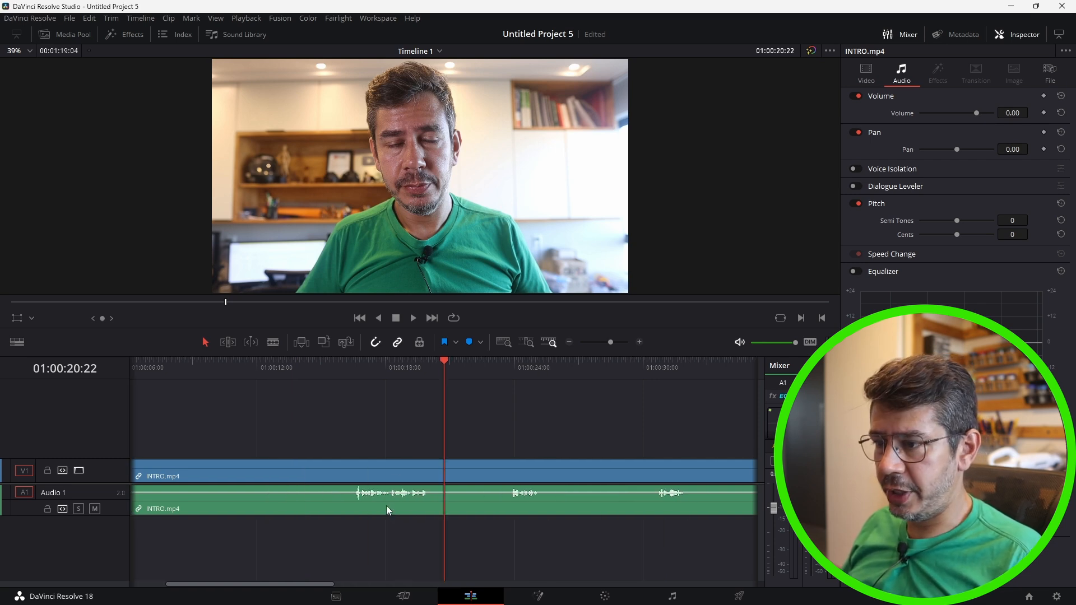
scroll(490, 510, up, 4)
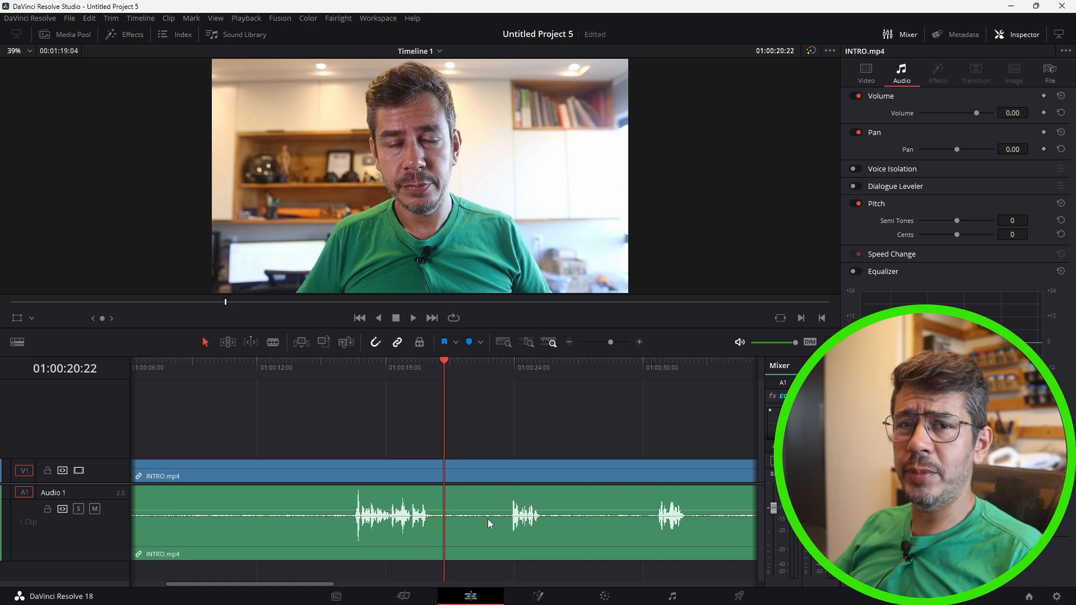
scroll(371, 376, down, 2)
mouse_move(443, 370)
mouse_down()
mouse_move(416, 372)
mouse_move(432, 371)
mouse_up()
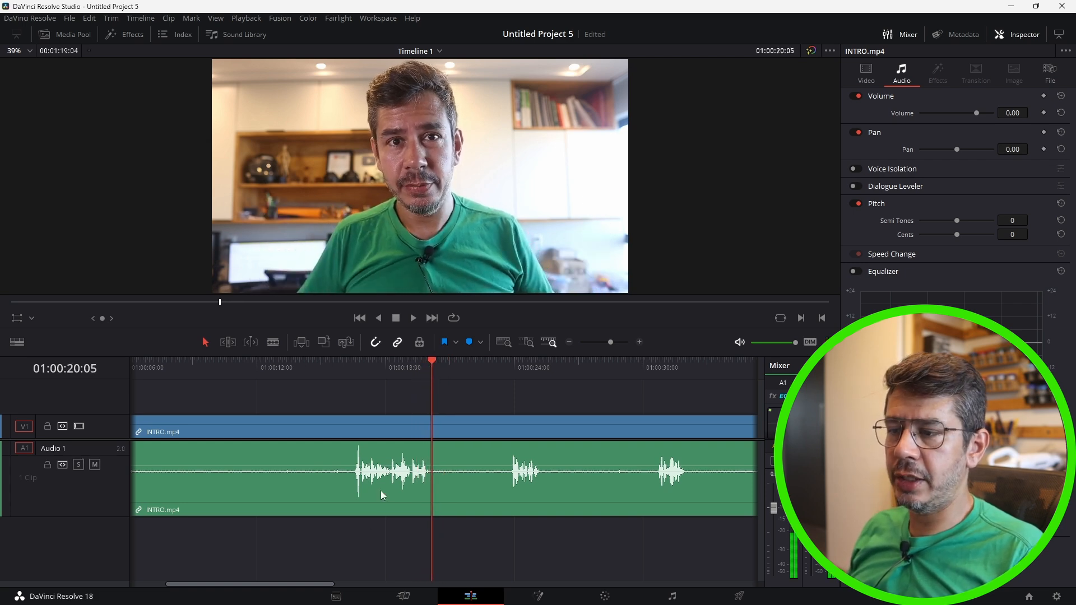
key(ctrl+b)
drag(431, 365, 656, 387)
key(ctrl+b)
key(ctrl+b)
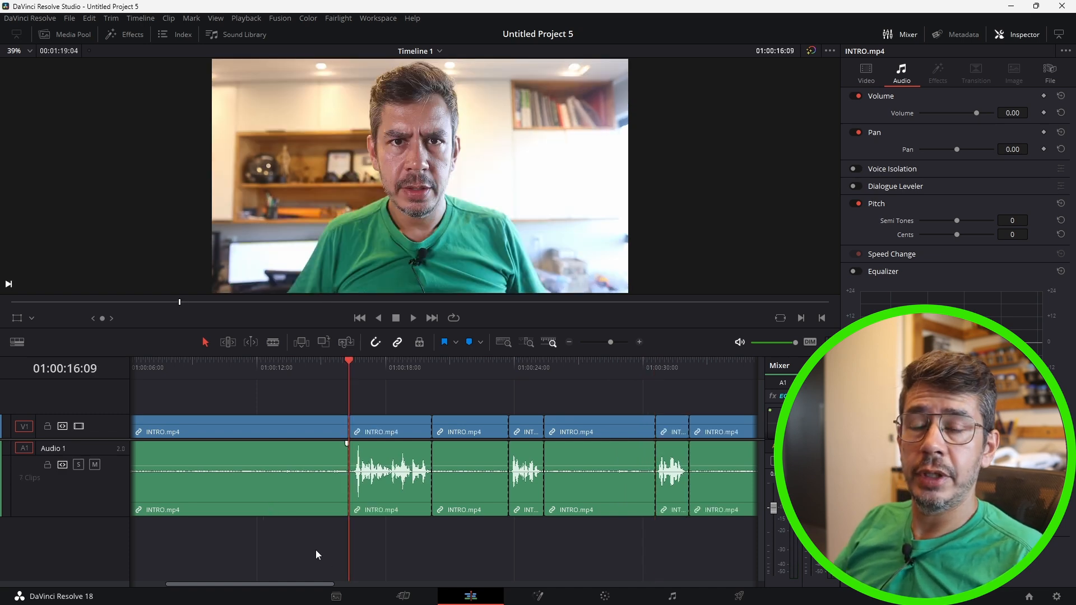
Ripple-delete the silent section before the first spoken passage and return the playhead to the timeline start
click(298, 473)
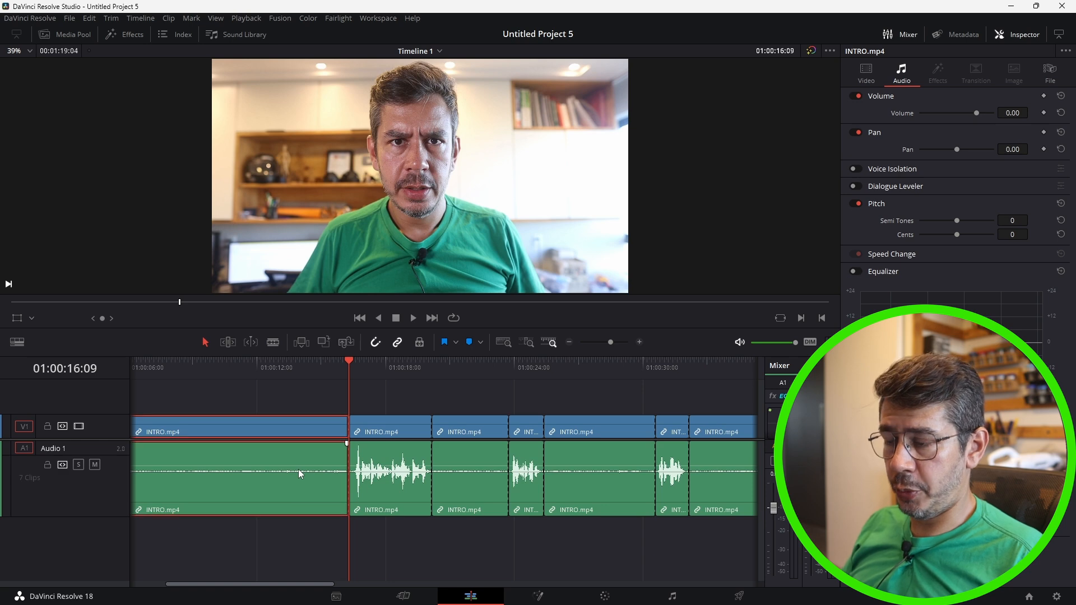
key(Delete)
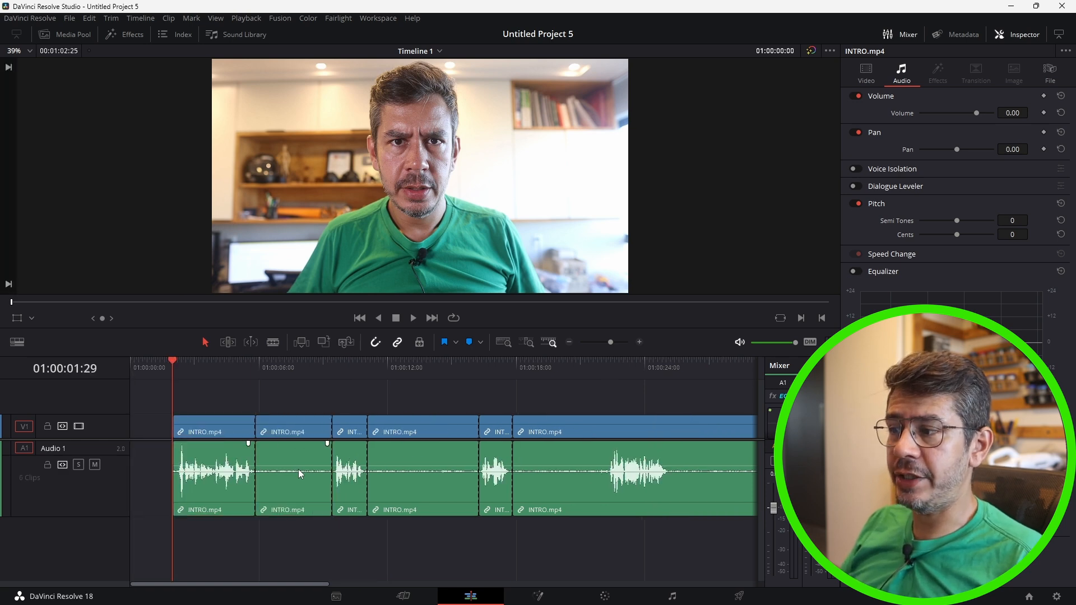
key(Home)
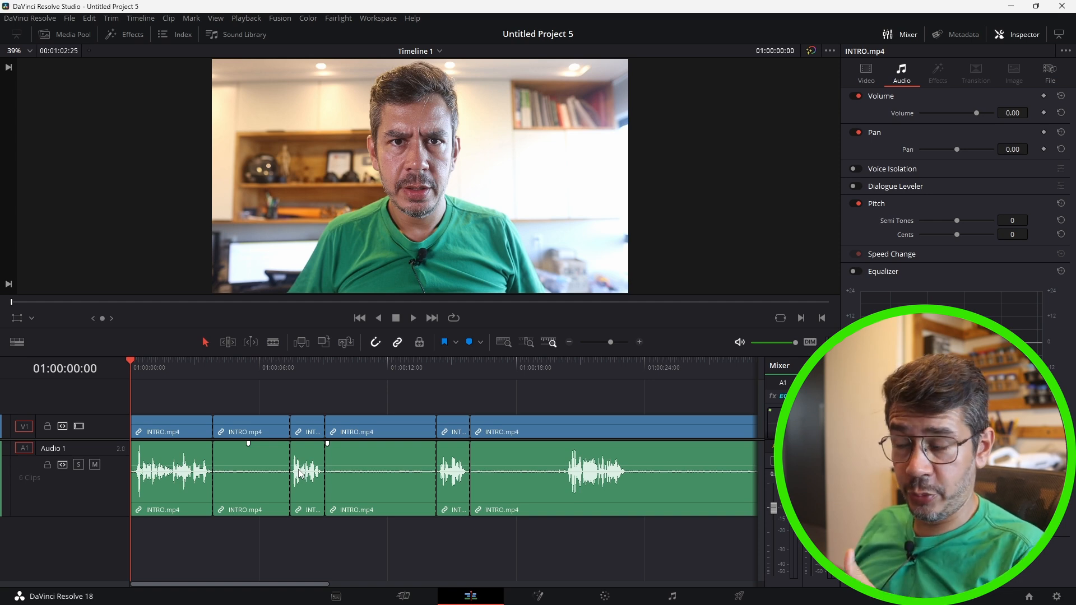
Delete the silent segment after the first spoken passage and close the gap it leaves
click(235, 430)
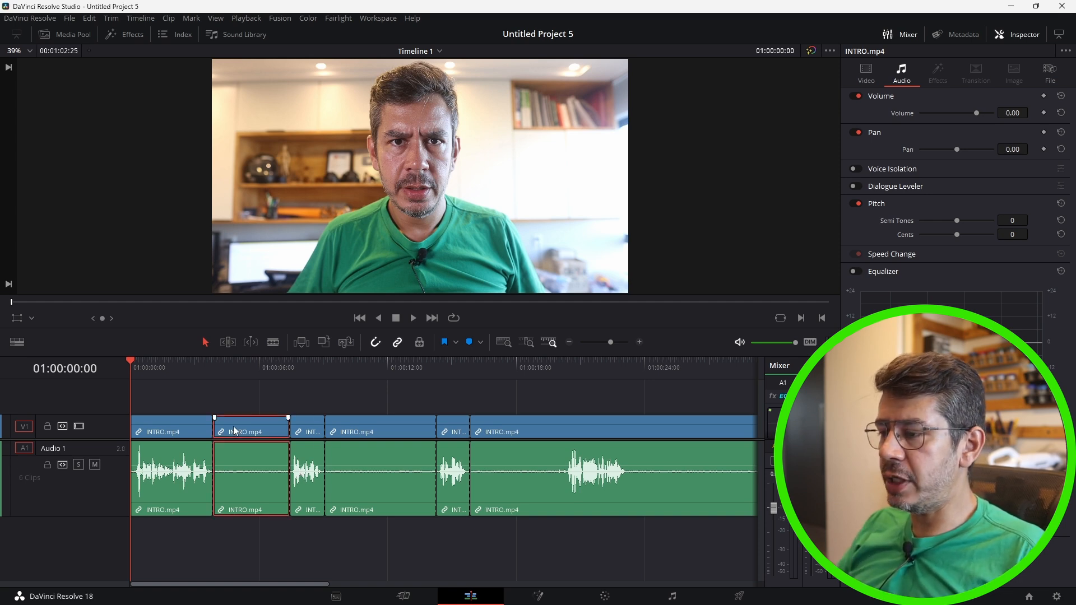
key(BackSpace)
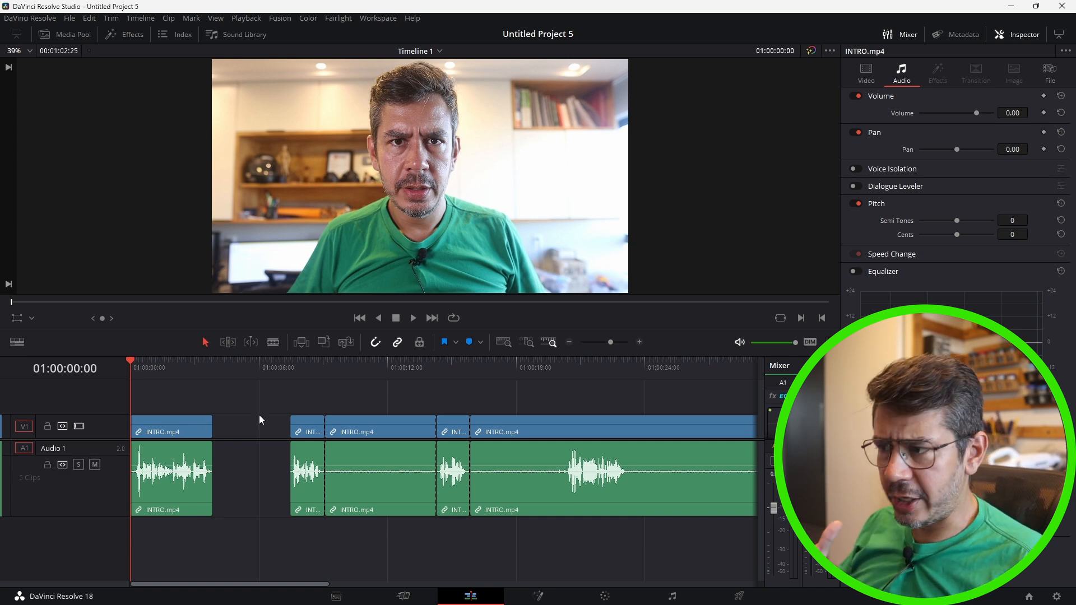
click(260, 435)
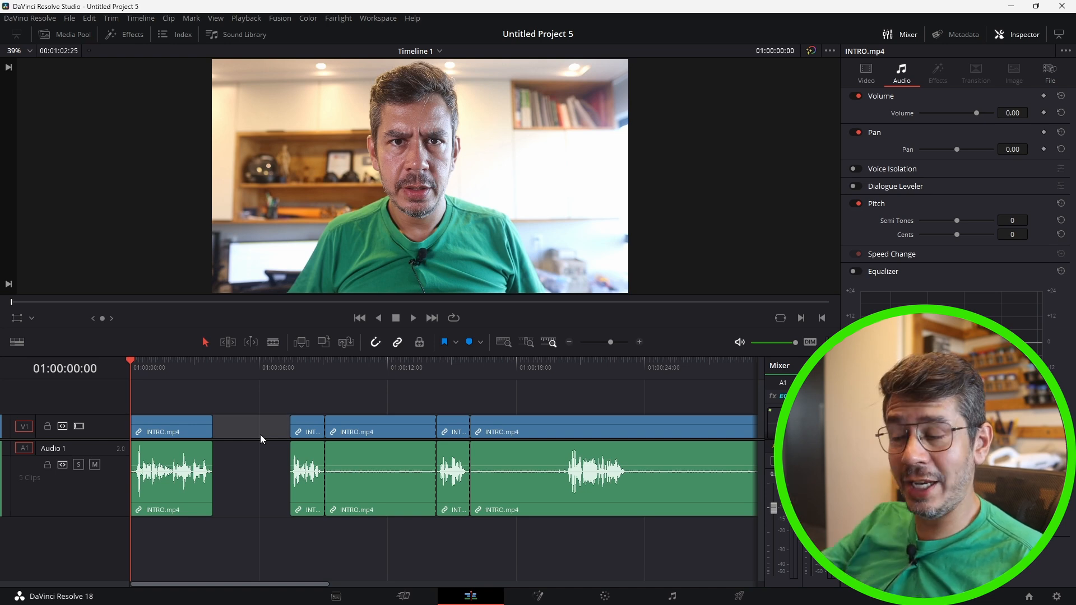
key(Delete)
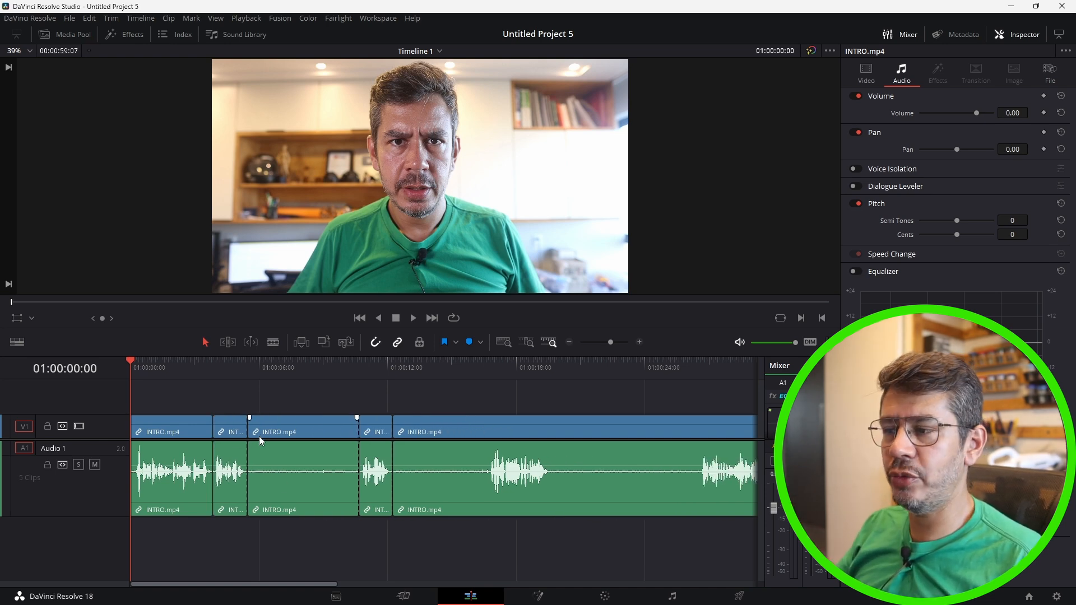
Cut out the remaining silences up to the fifth spoken passage and save the project
click(483, 364)
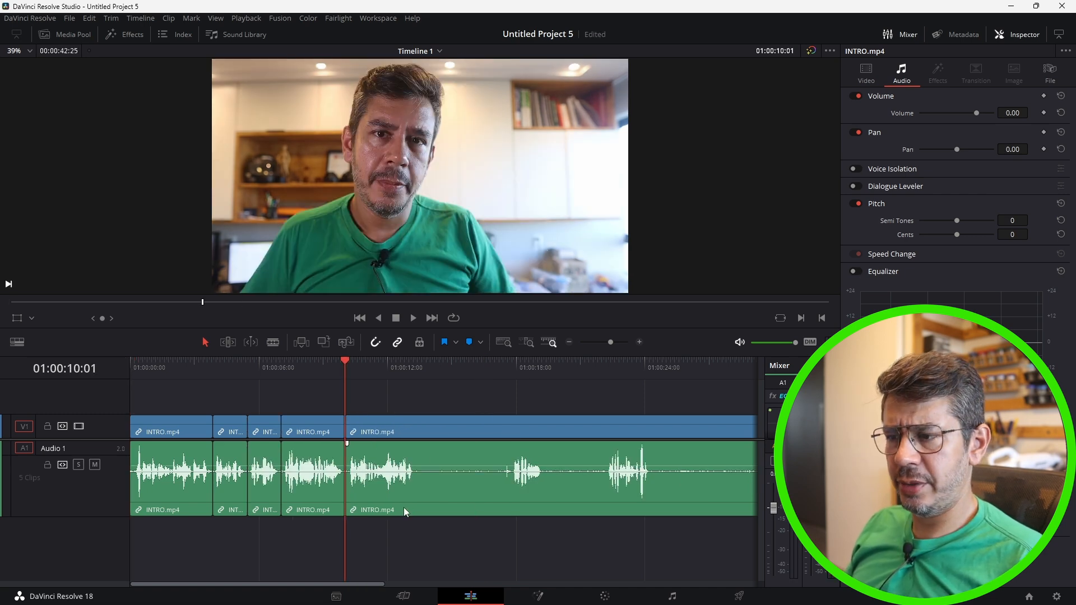
key(ctrl+s)
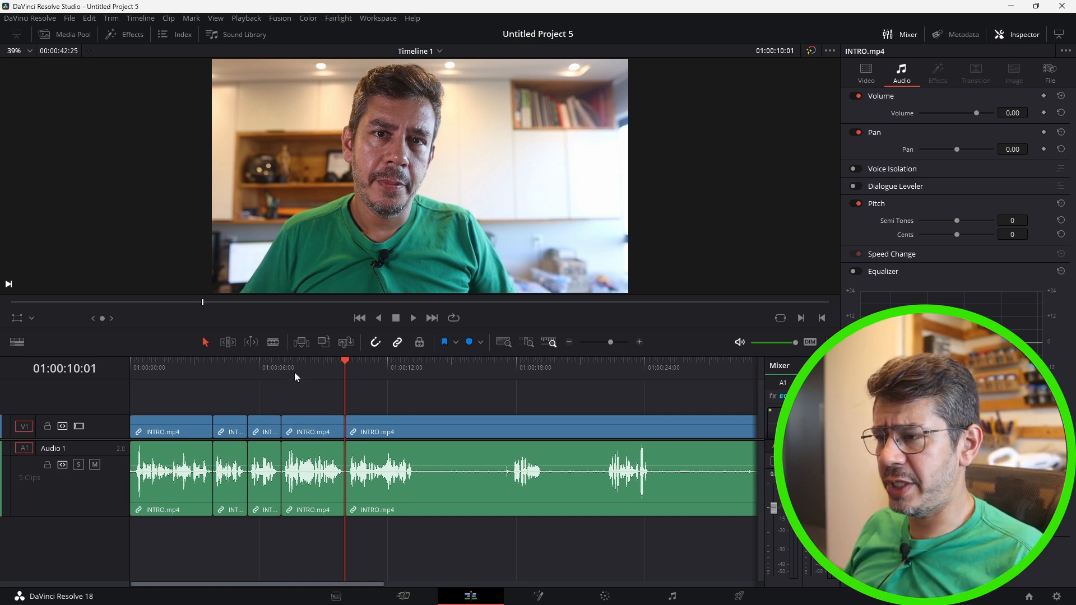
Play the edited timeline from its start and scrub through the FILMAGEM TELA COM CAMERA timeline of the NAS PARTE 16 project
drag(155, 370, 113, 364)
key(space)
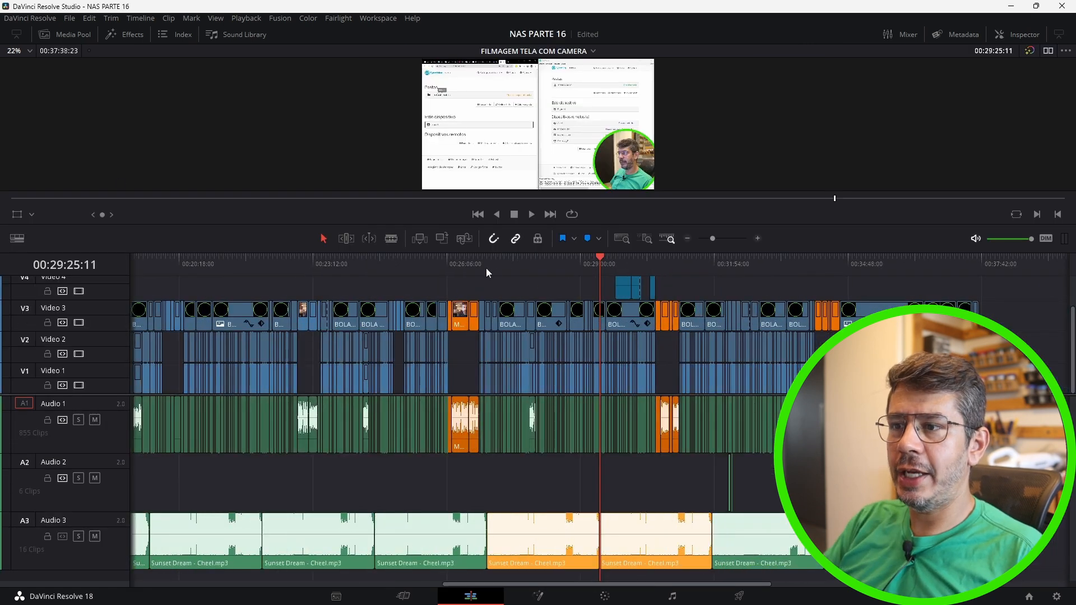
drag(493, 264, 543, 265)
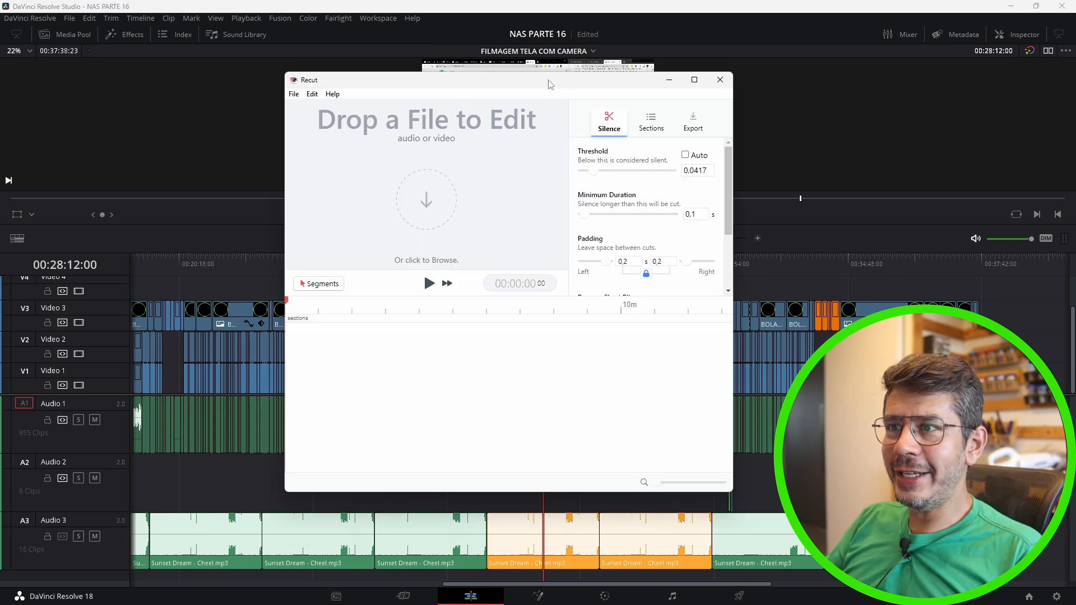
Switch to Recut, maximize its window and load INTRO.mp4 from the 24. RECUT folder for editing
mouse_move(550, 80)
mouse_down()
mouse_move(556, 71)
mouse_move(564, 92)
mouse_up()
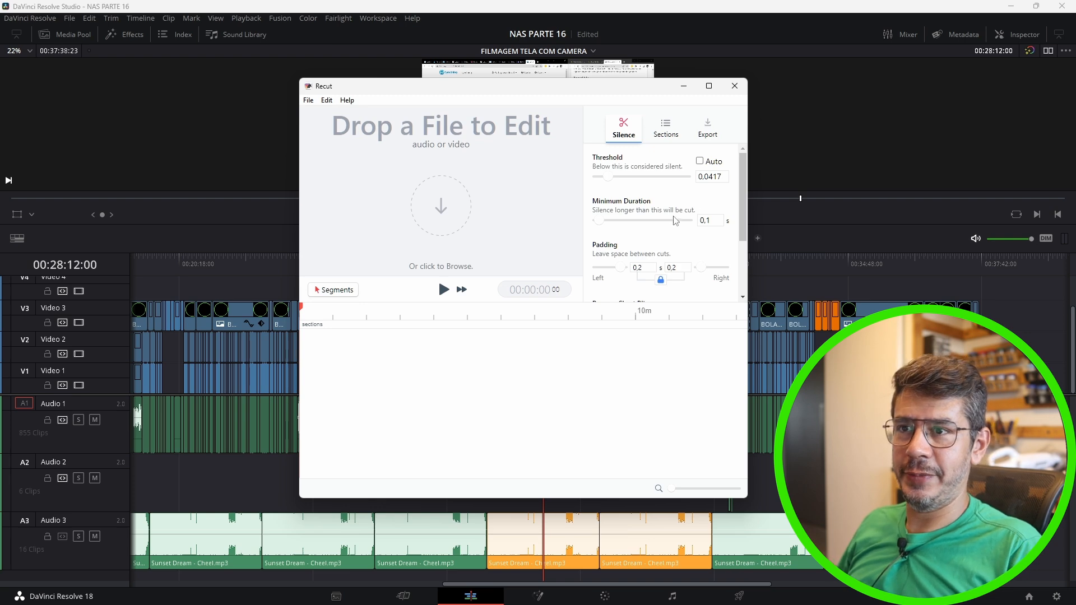
click(708, 86)
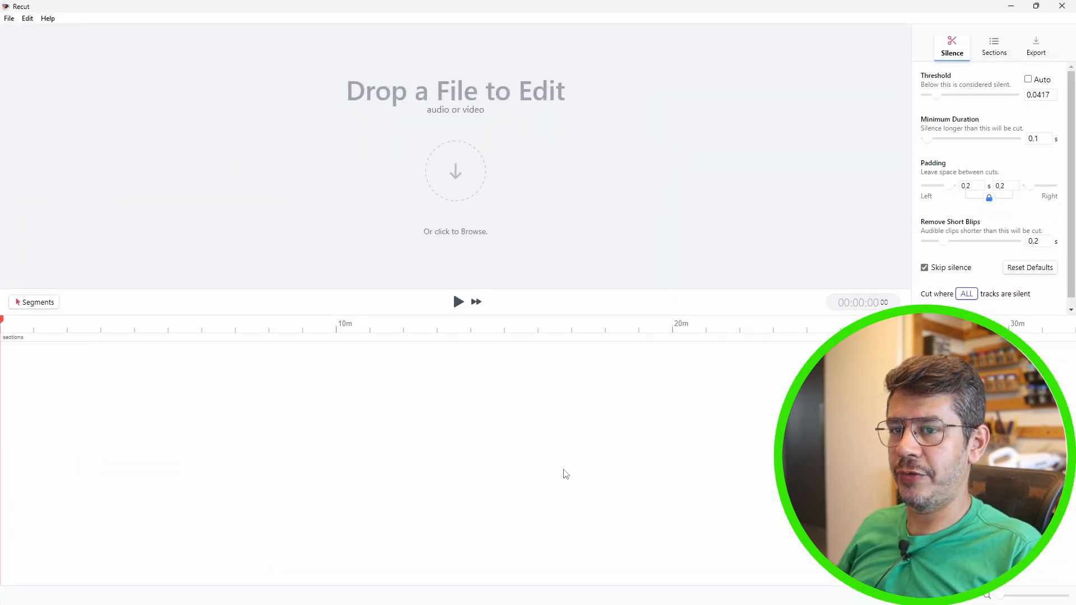
drag(511, 201, 274, 401)
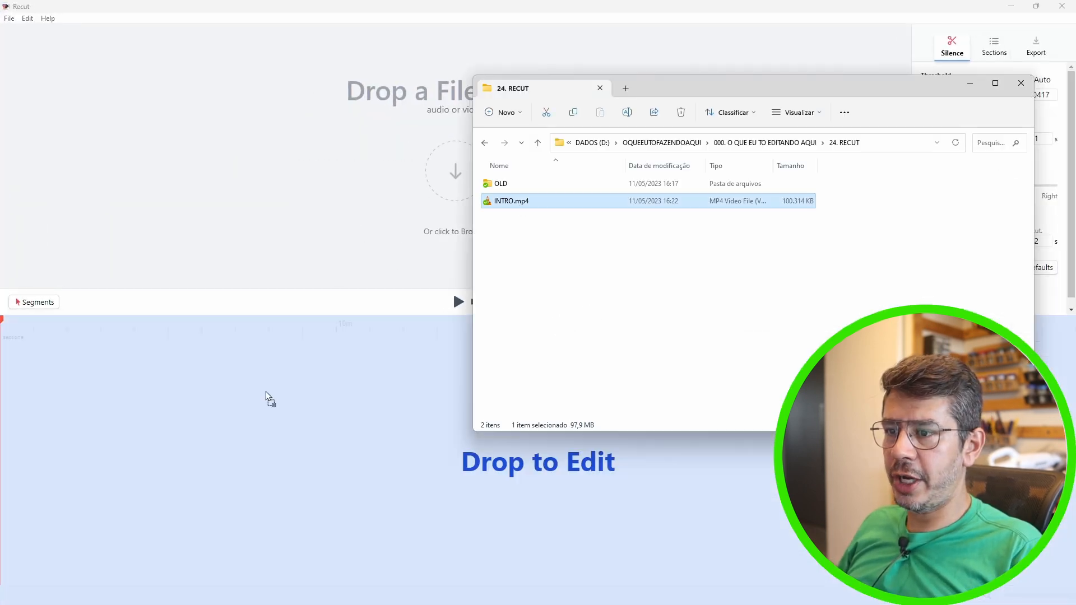
click(553, 486)
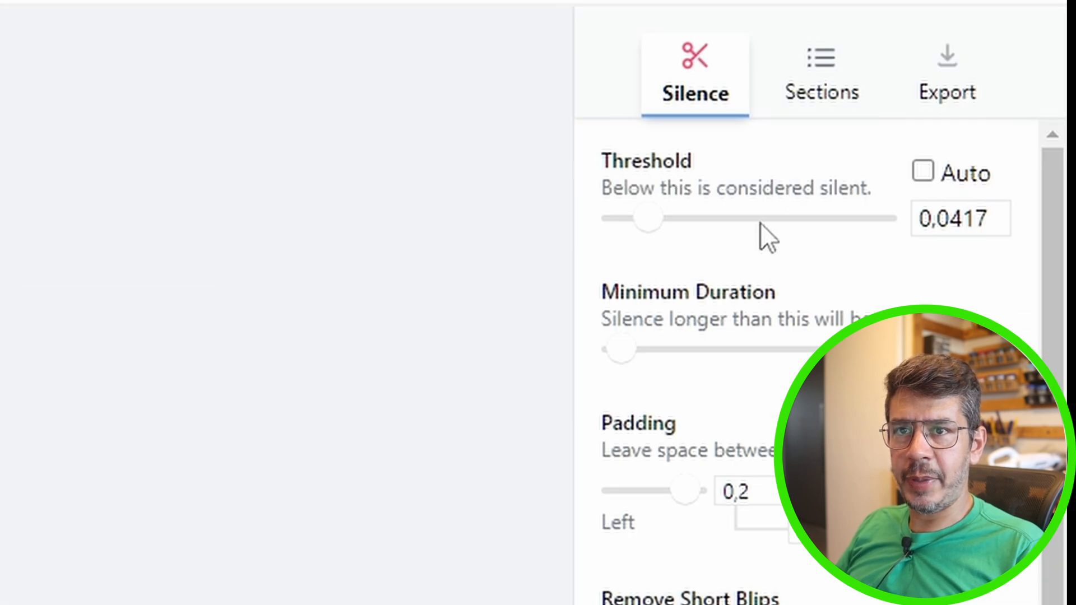
Set the silence threshold to 0,0209 and the minimum silence duration to 0,2 s
drag(649, 213, 695, 215)
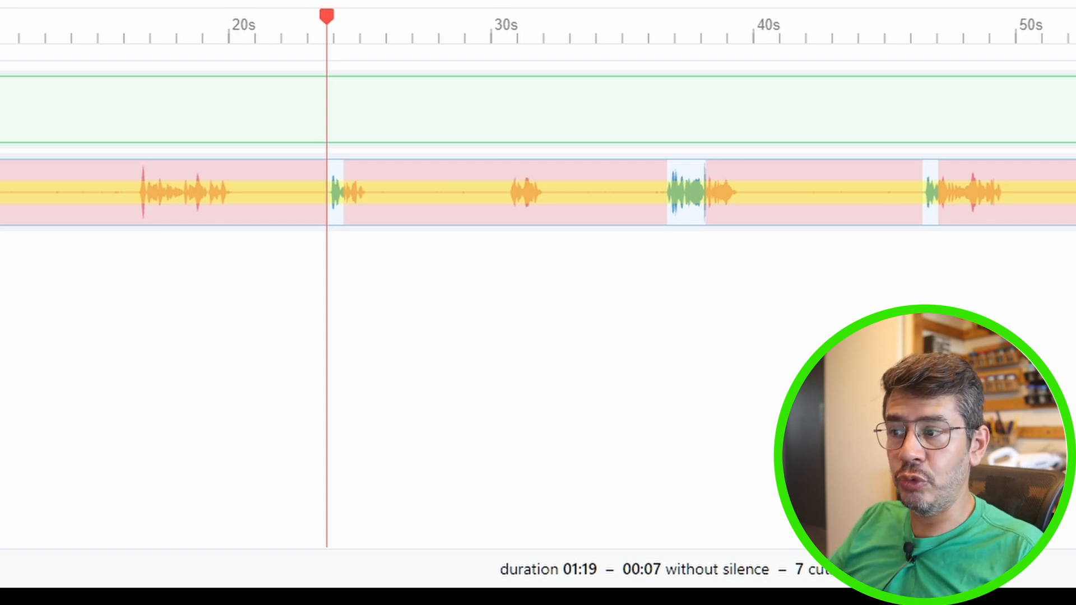
drag(695, 215, 673, 215)
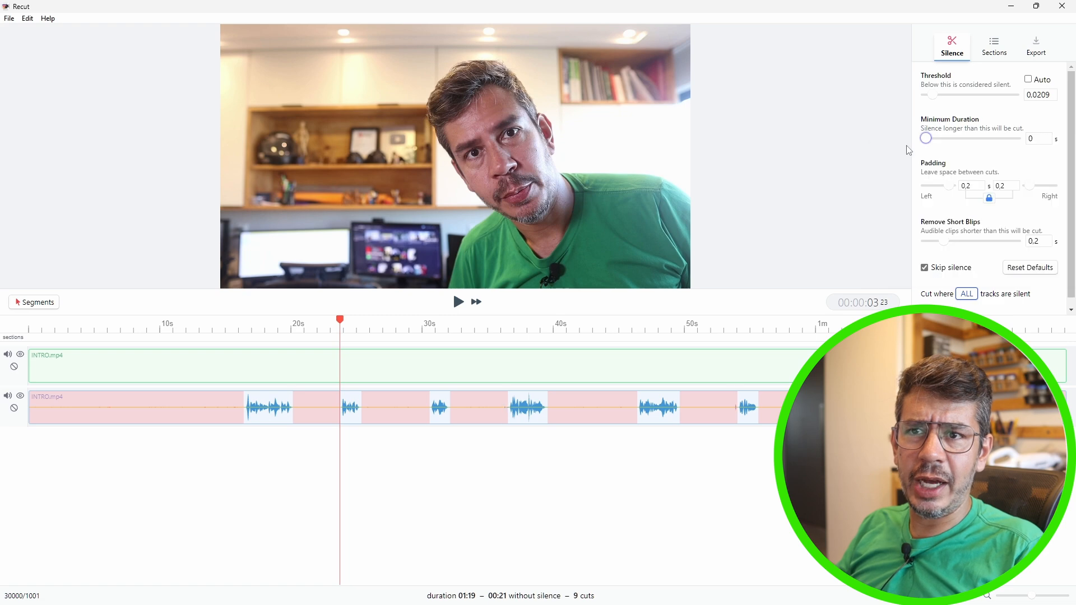
drag(925, 138, 934, 141)
click(1040, 139)
double_click(1040, 139)
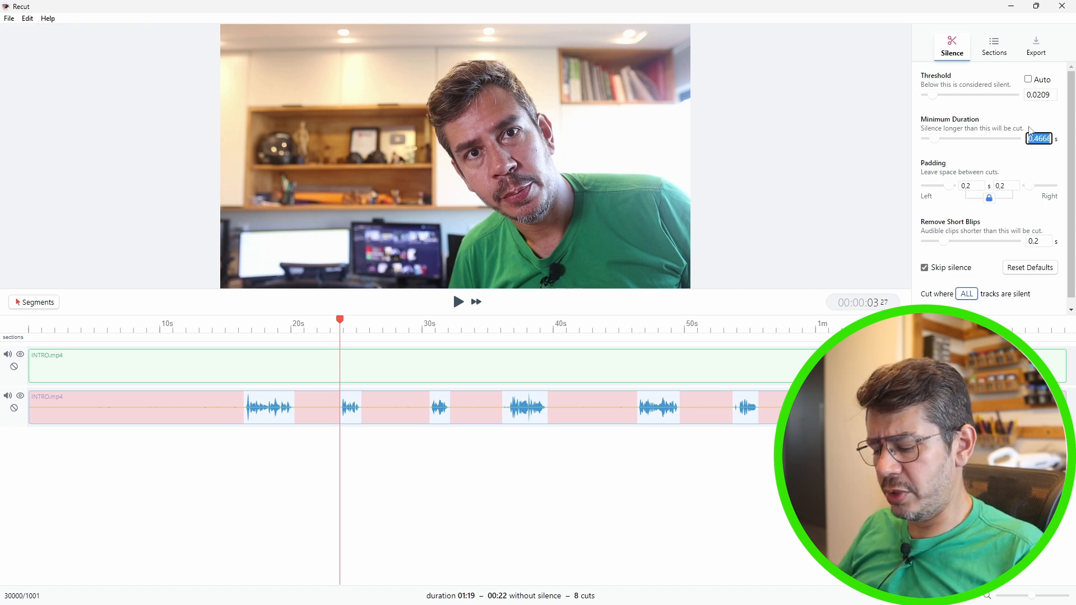
text(0,2)
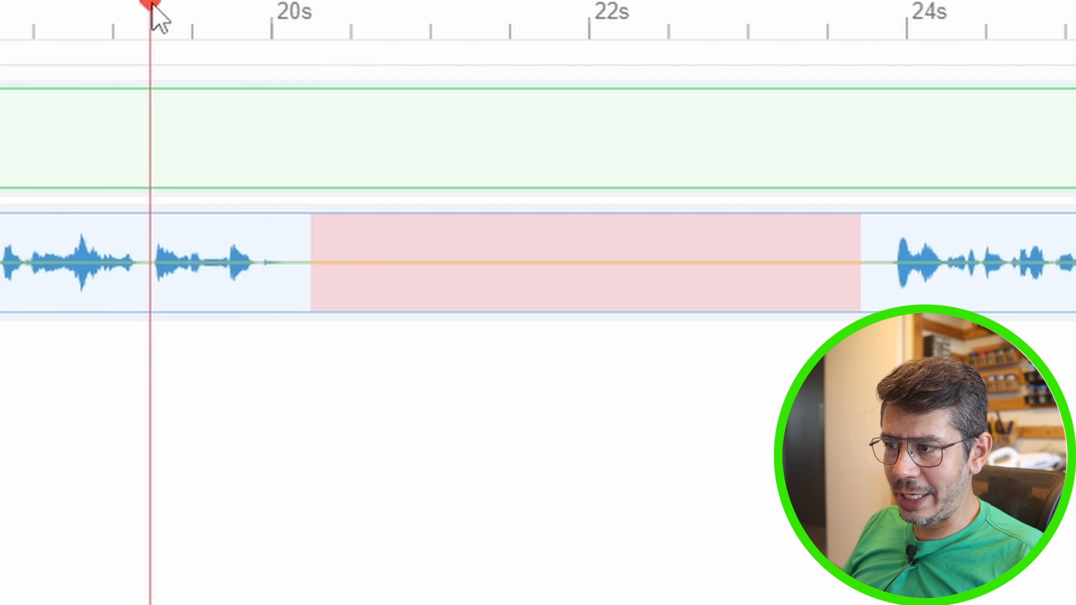
Examine the cut after the first spoken passage, try paddings of 0 and 0,5 s, and reset both sides to 0,2 s
drag(159, 19, 304, 9)
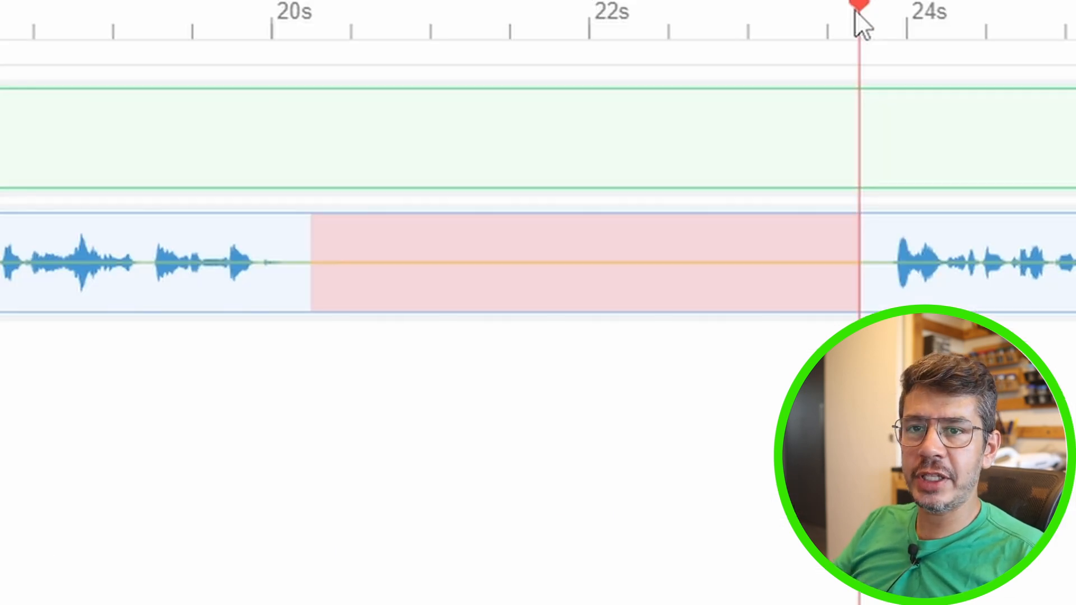
mouse_move(854, 9)
mouse_down()
mouse_move(891, 22)
mouse_move(859, 22)
mouse_move(896, 26)
mouse_move(859, 28)
mouse_up()
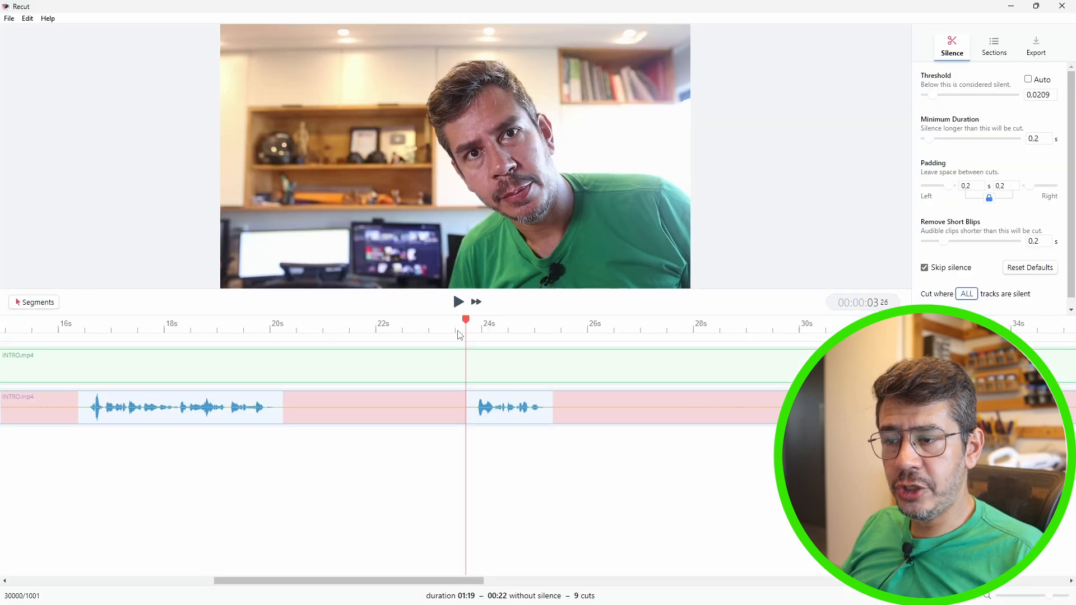
mouse_move(950, 186)
mouse_down()
mouse_move(936, 187)
mouse_move(957, 188)
mouse_up()
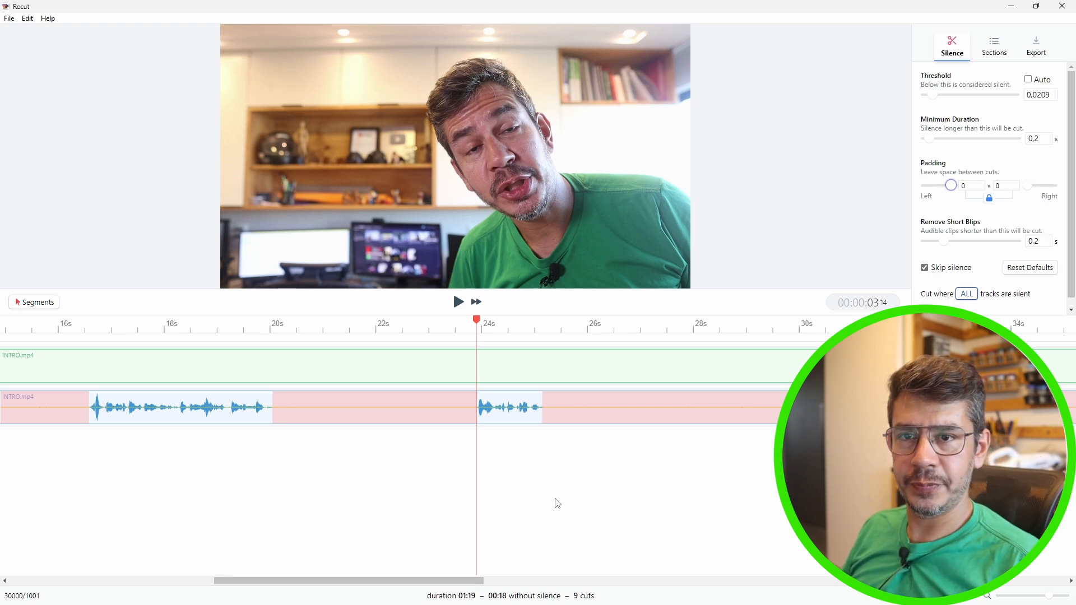
drag(951, 185, 944, 187)
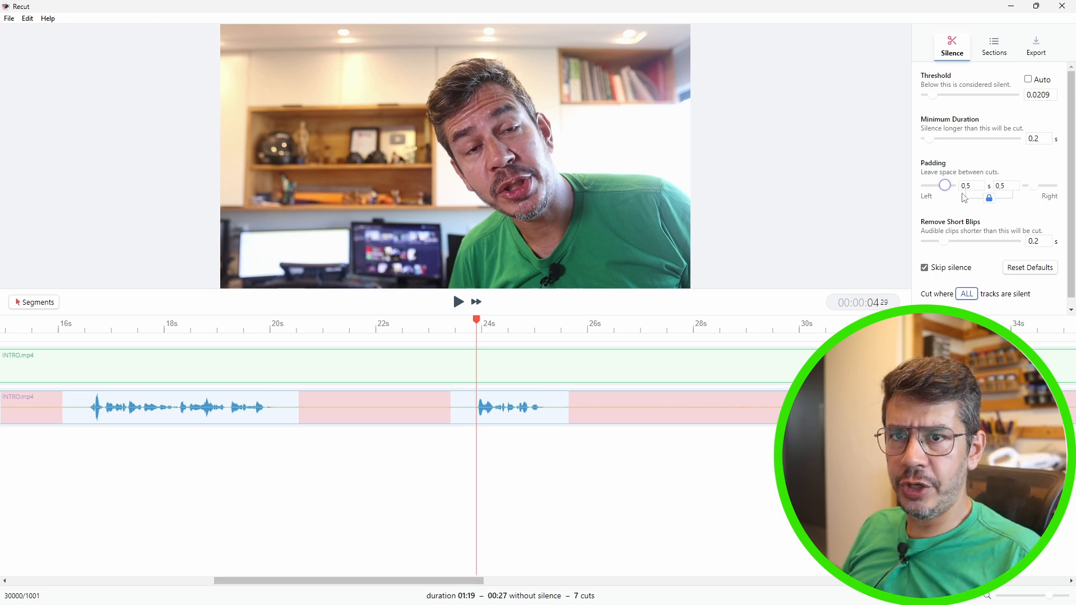
double_click(964, 186)
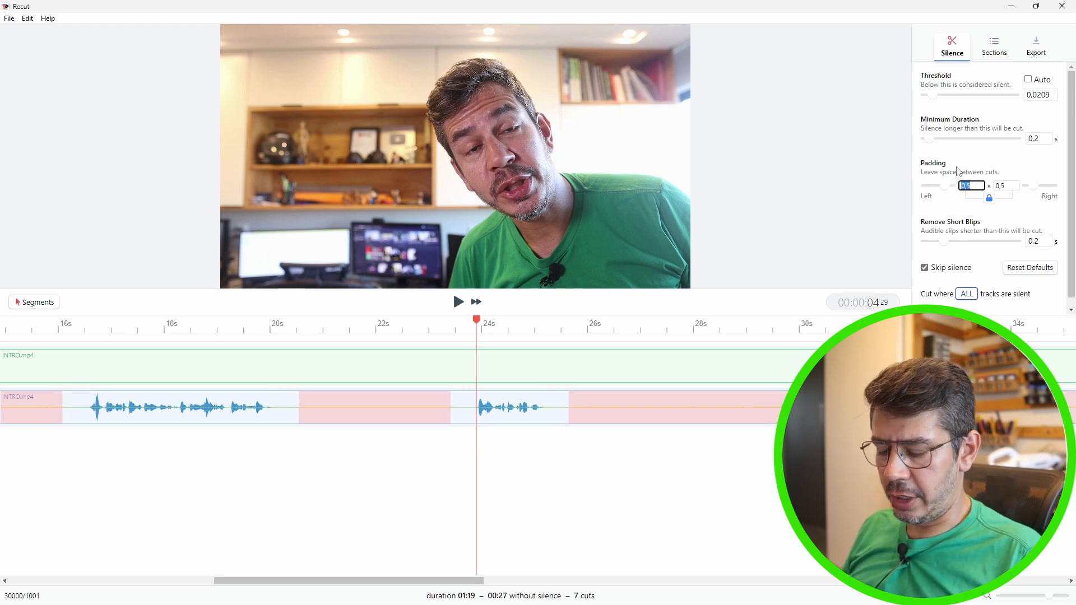
text(0,2)
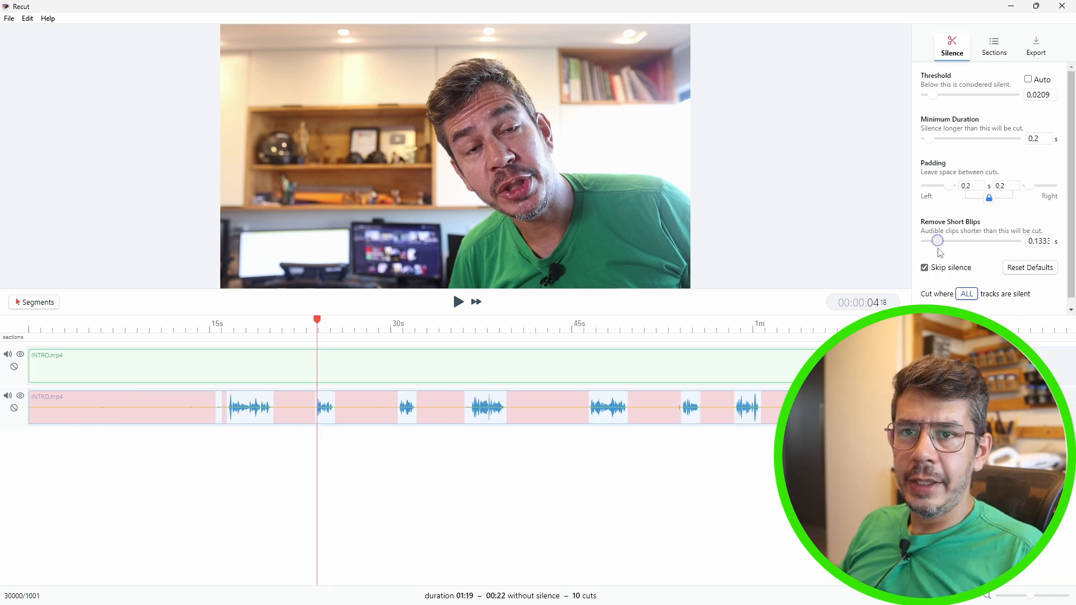
Try short-blip removal limits of 0,5 s and about 0,97 s, and set the limit to about 0,4166 s
mouse_move(937, 247)
mouse_down()
mouse_move(948, 246)
mouse_move(939, 246)
mouse_up()
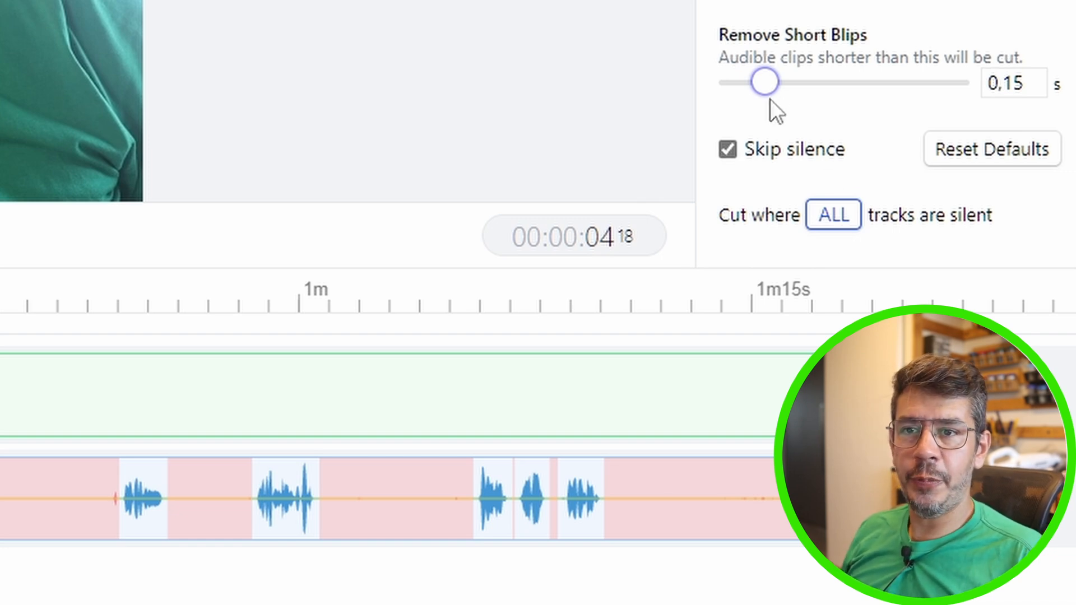
drag(762, 89, 844, 90)
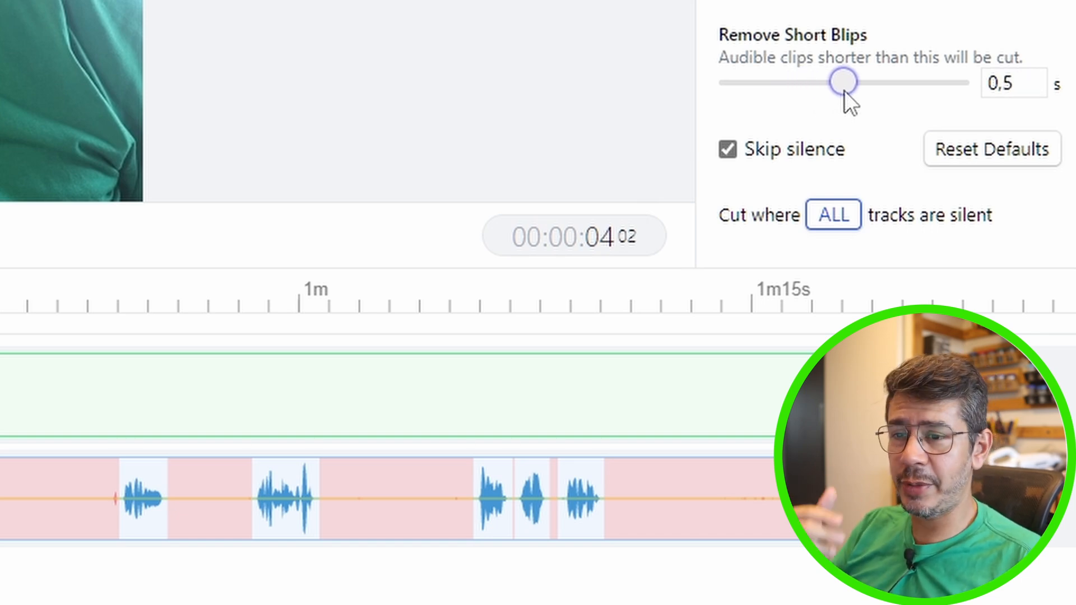
drag(844, 90, 949, 95)
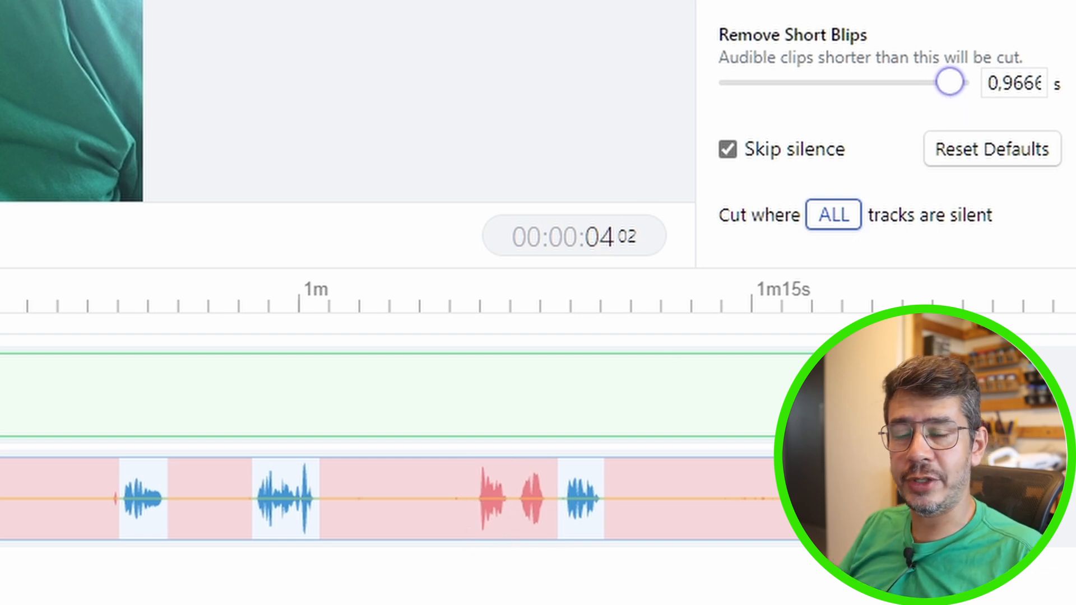
drag(949, 81, 826, 90)
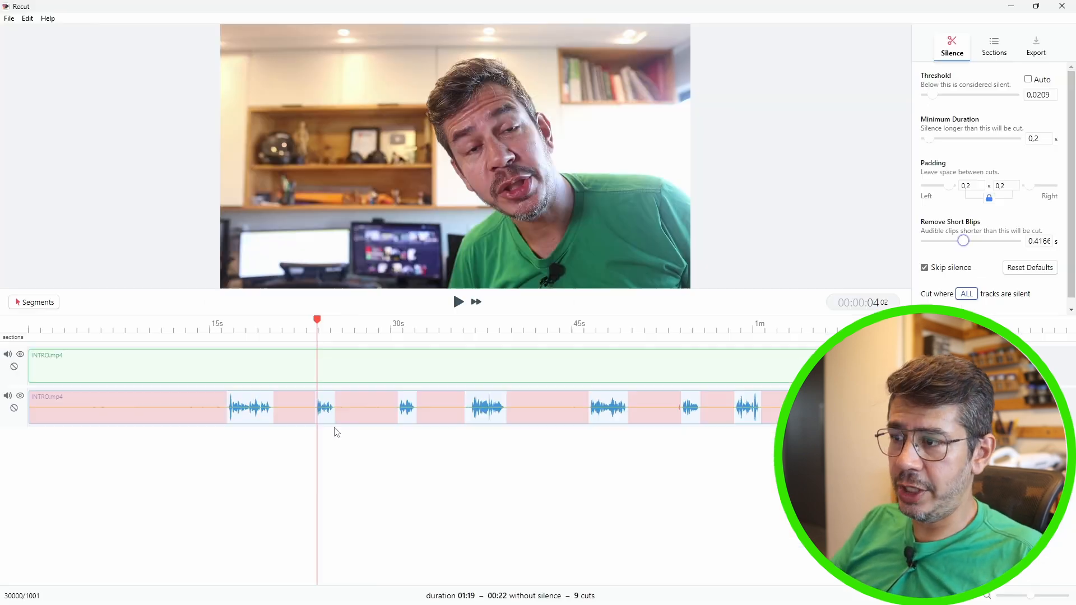
Play the silence-free preview of INTRO.mp4 from its beginning and stop it after several cuts
drag(318, 330, 182, 330)
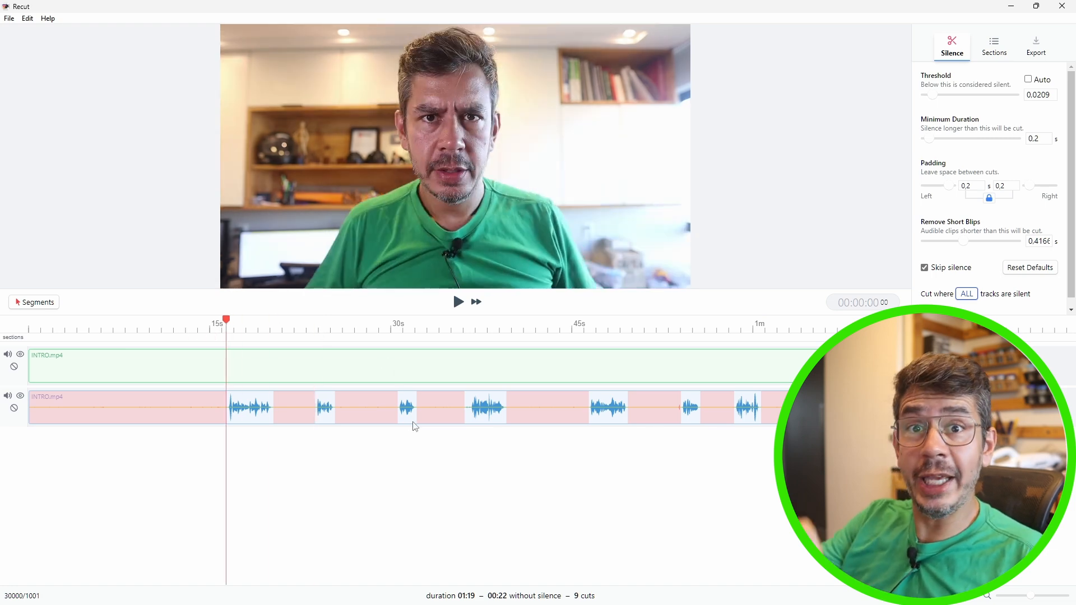
click(458, 301)
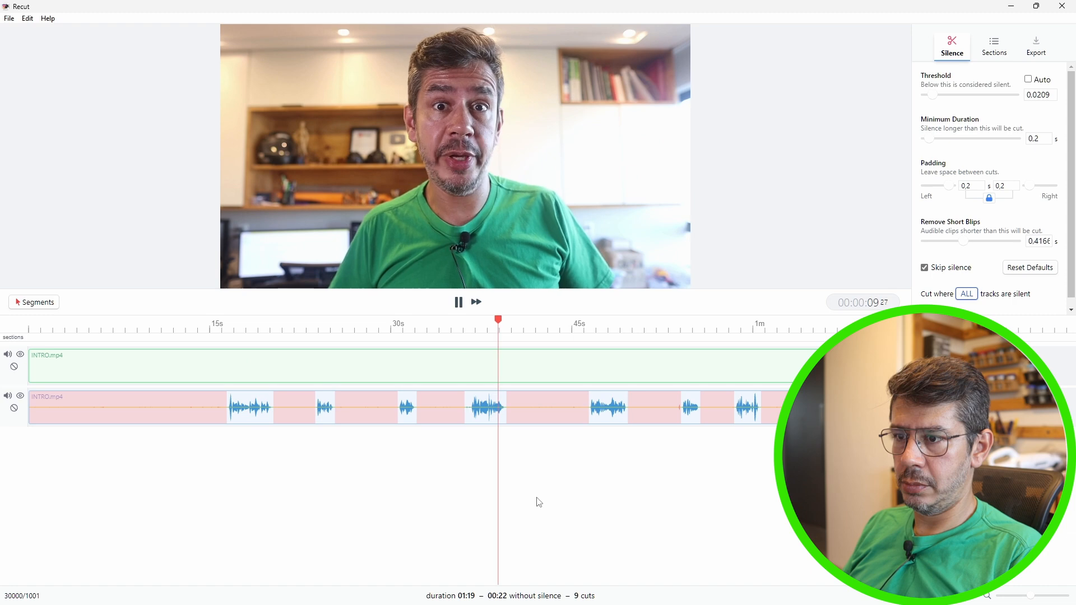
key(space)
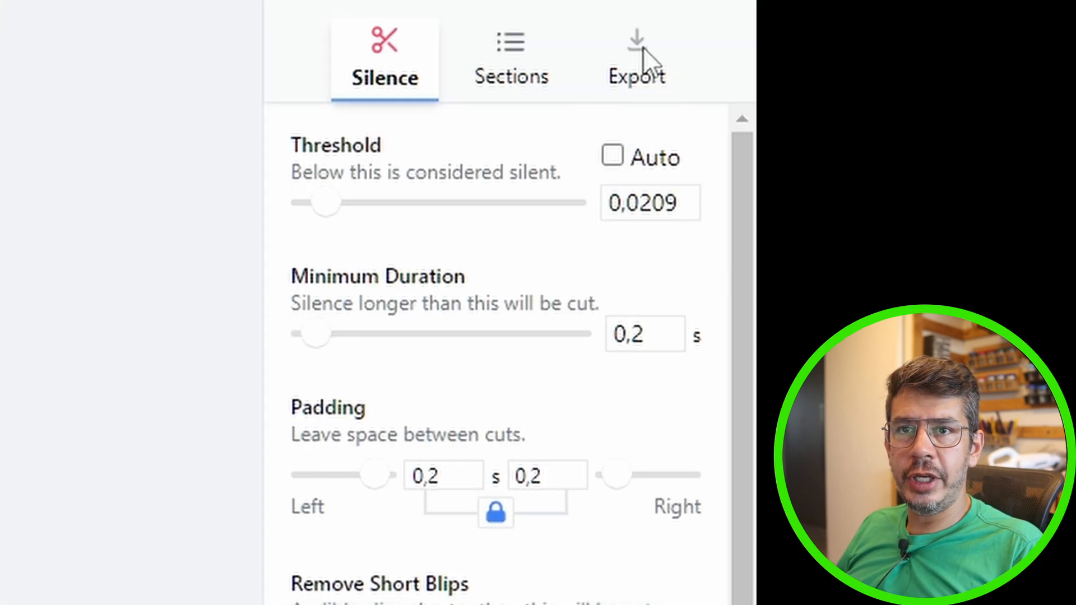
Export the cut timeline in DaVinci Resolve (.xml) format, without silent segments, as INTRO.xml in the 24. RECUT folder
click(1038, 45)
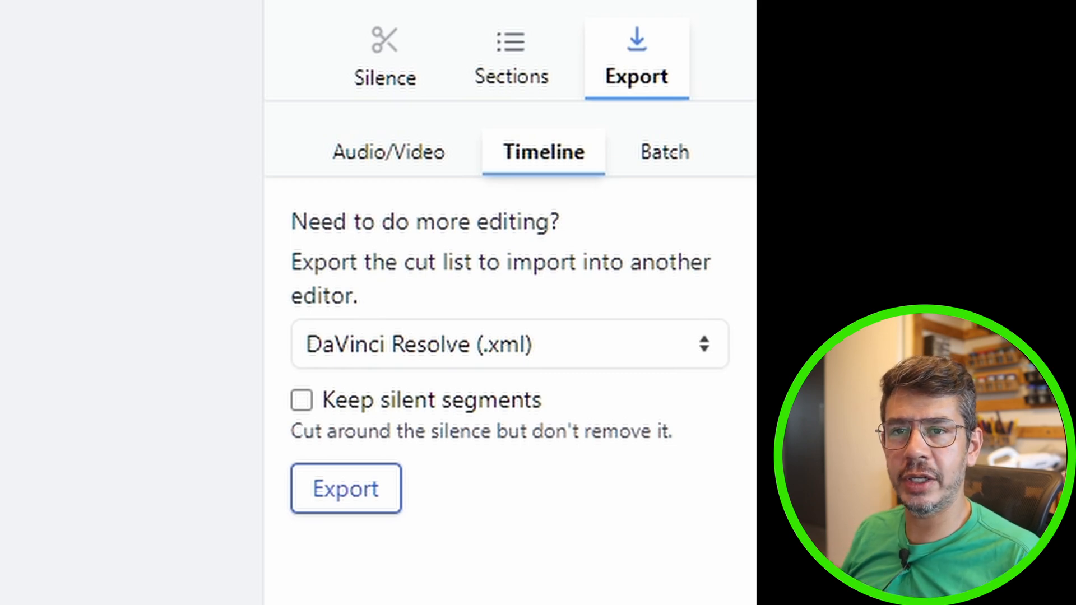
click(698, 352)
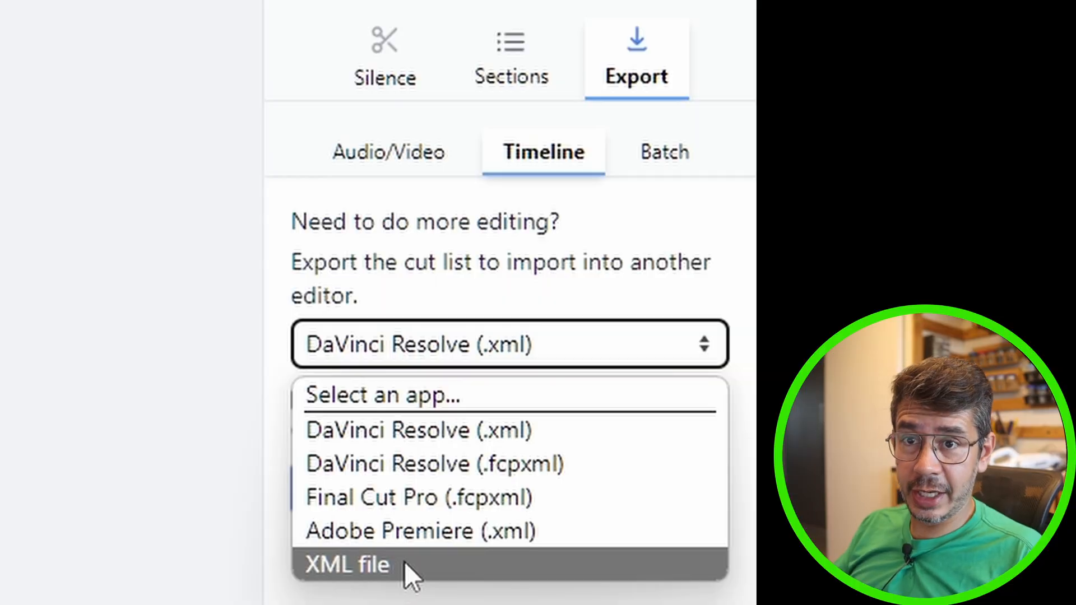
click(395, 435)
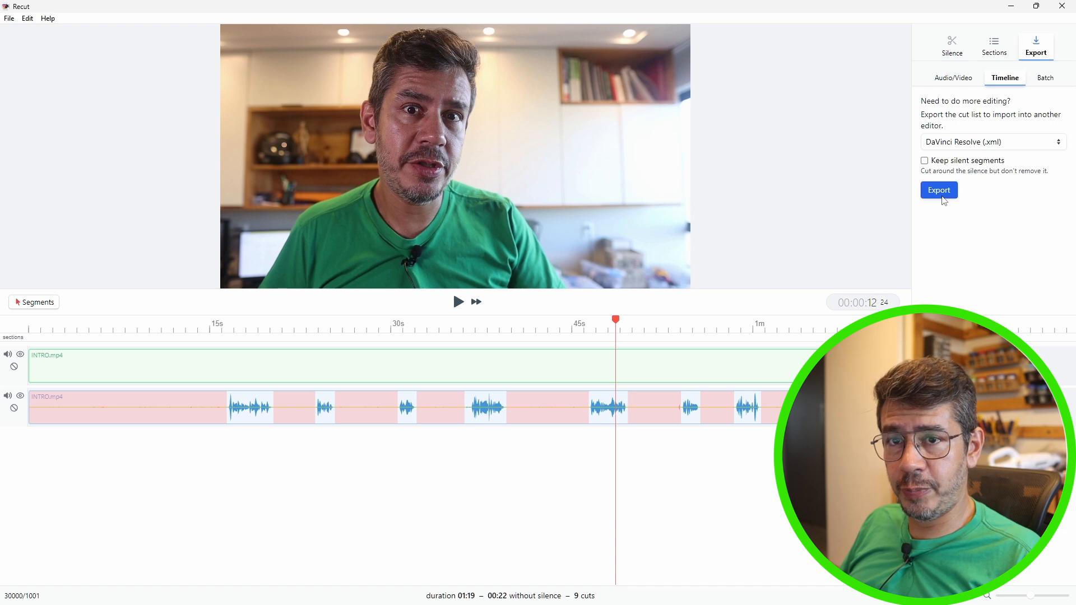
click(943, 196)
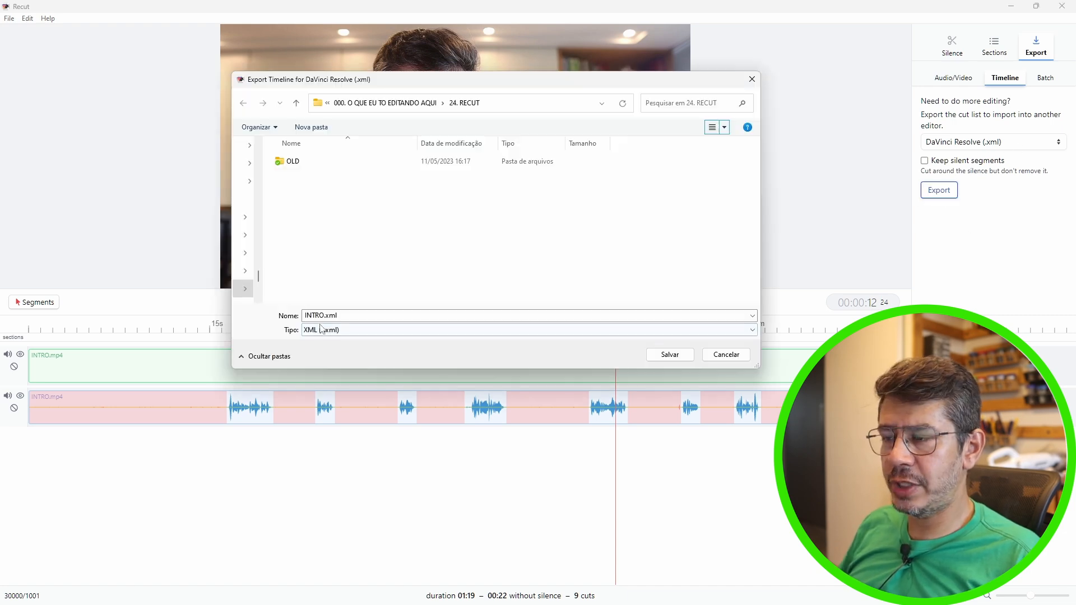
click(670, 356)
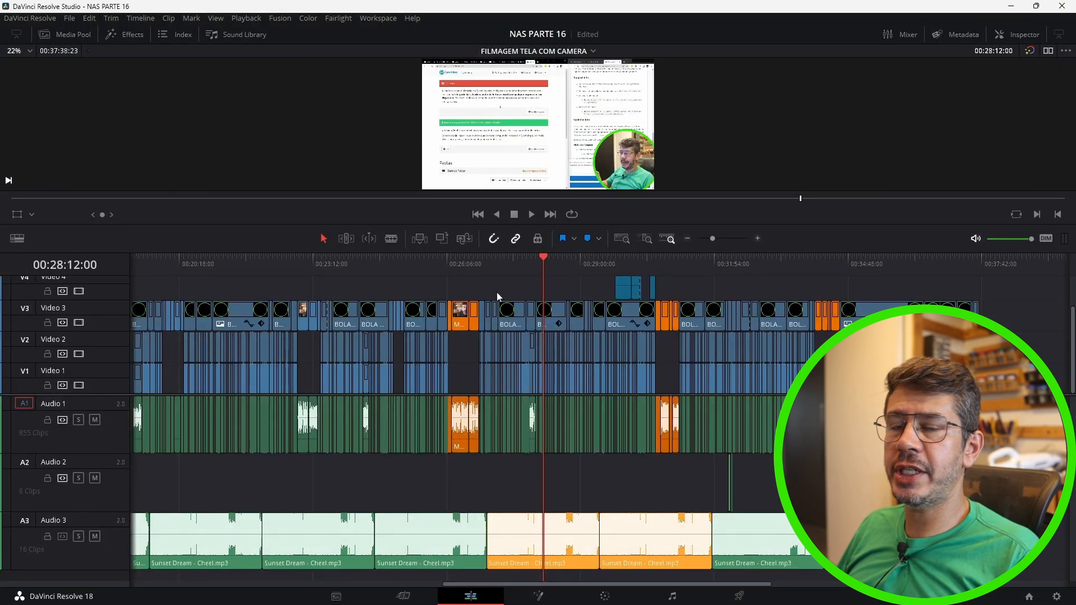
Switch to DaVinci Resolve, start a new project, and locate INTRO.xml and INTRO.mp4 in the 24. RECUT folder
click(70, 18)
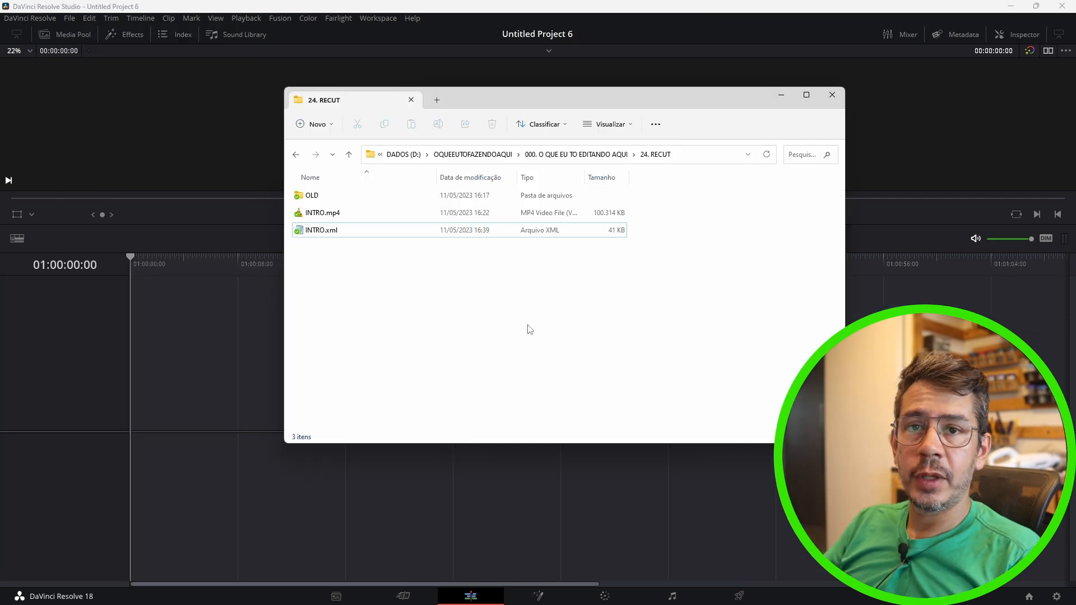
click(320, 235)
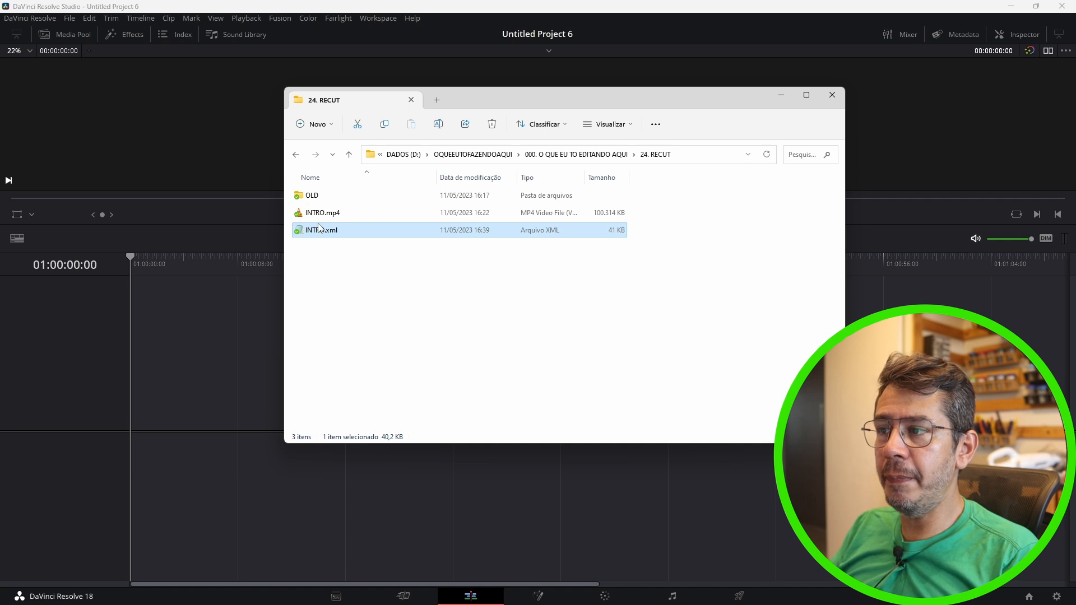
click(320, 214)
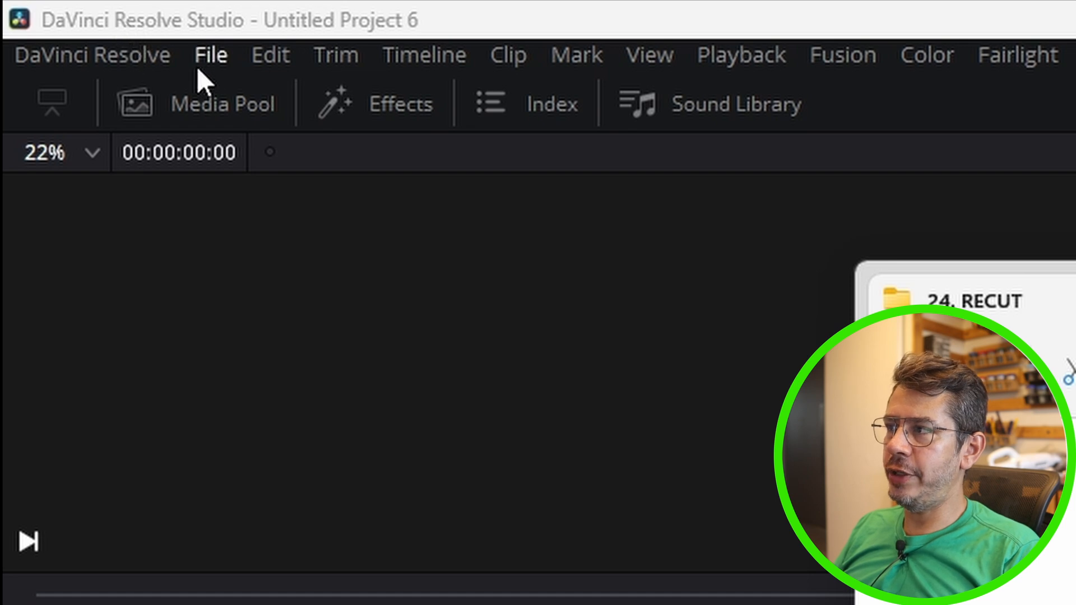
Import INTRO.xml as a timeline named INTRO, keeping the default 1920 x 1080 load settings and automatic source clip import
click(208, 56)
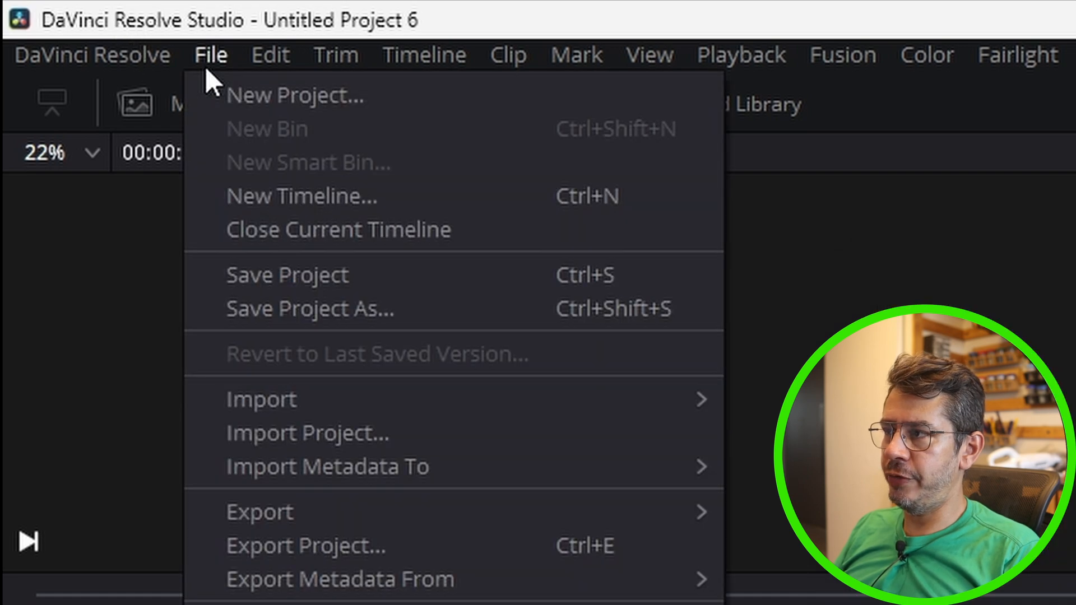
mouse_move(296, 395)
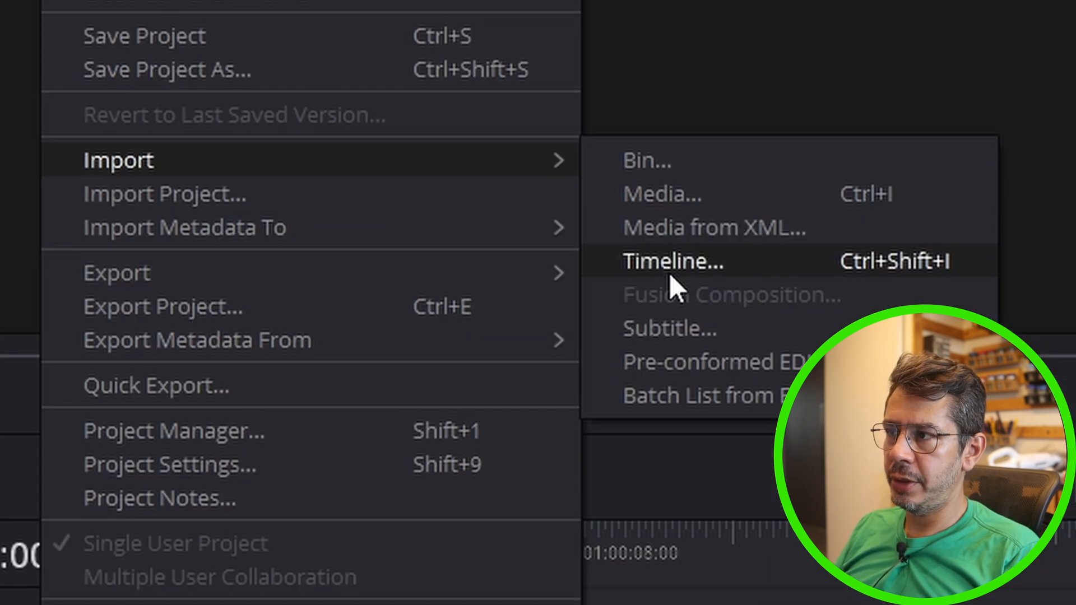
click(670, 273)
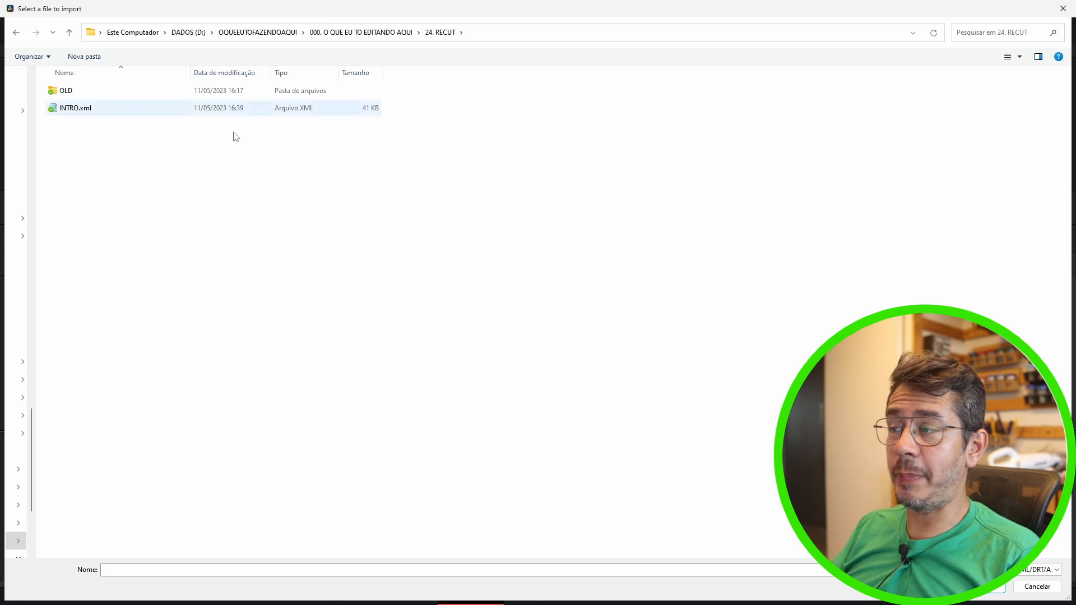
double_click(77, 113)
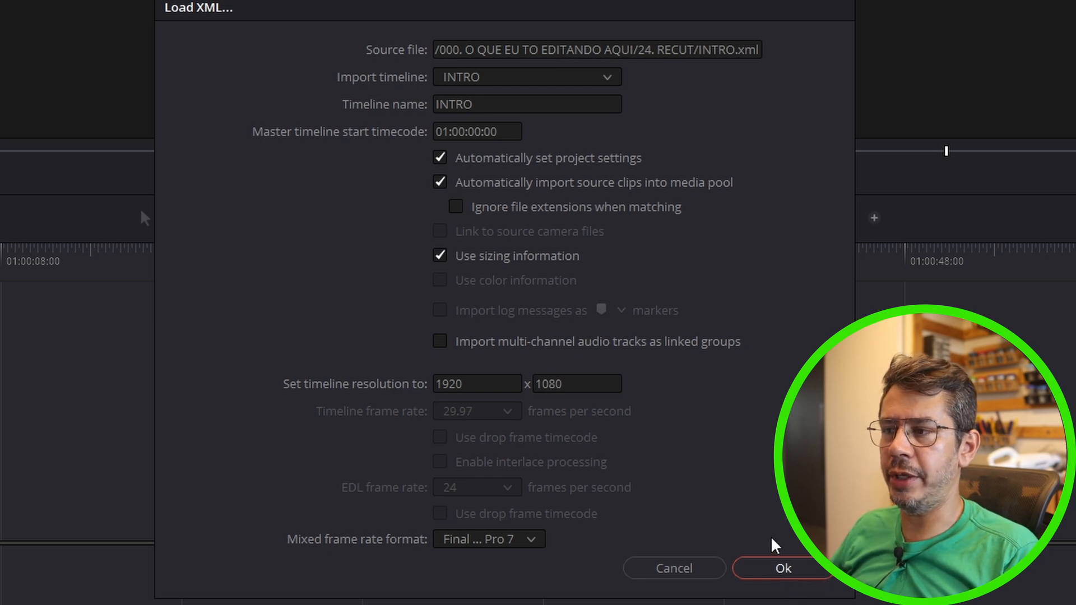
click(782, 568)
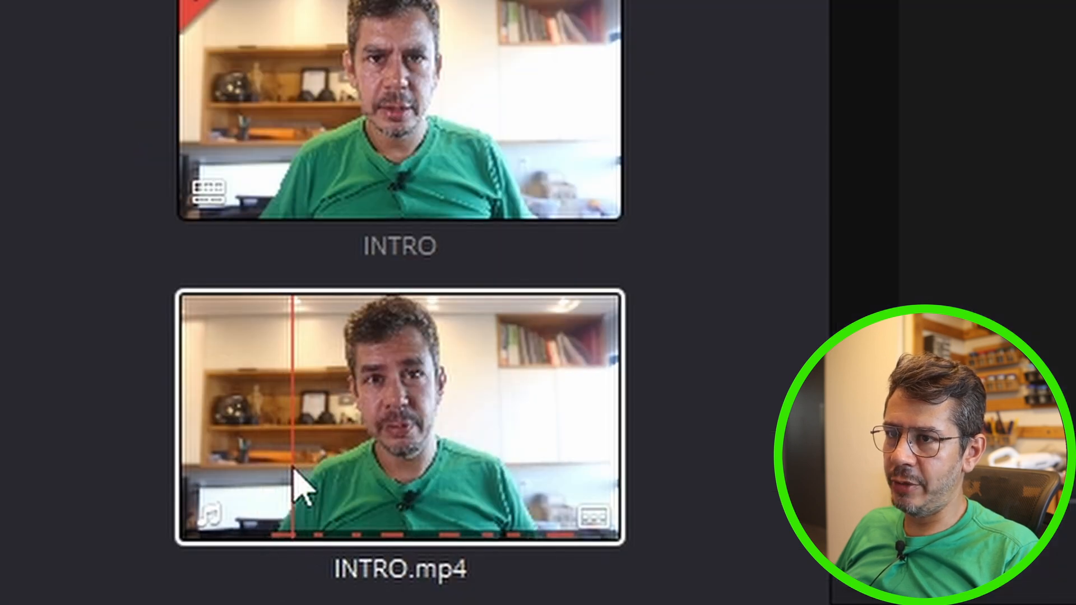
Examine the imported INTRO timeline and INTRO.mp4 clip in the media pool, and play the timeline from its start
click(194, 208)
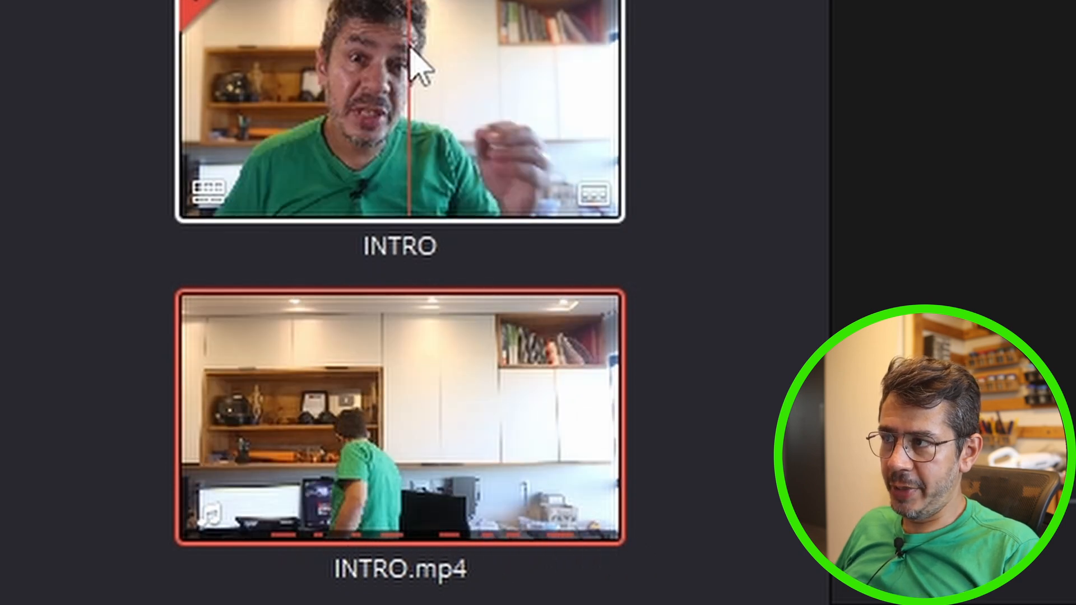
click(411, 53)
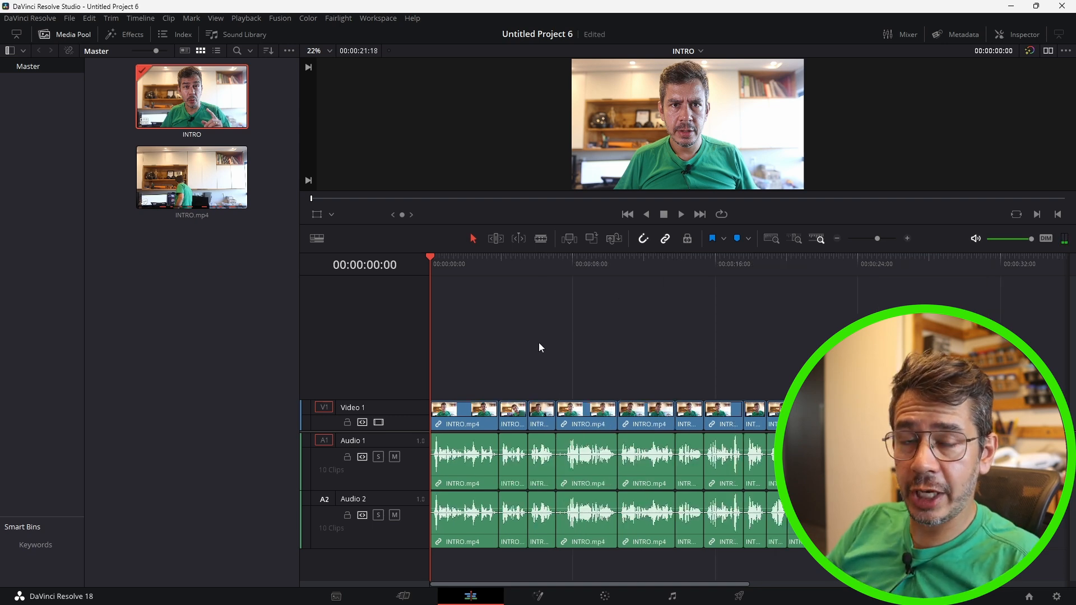
key(space)
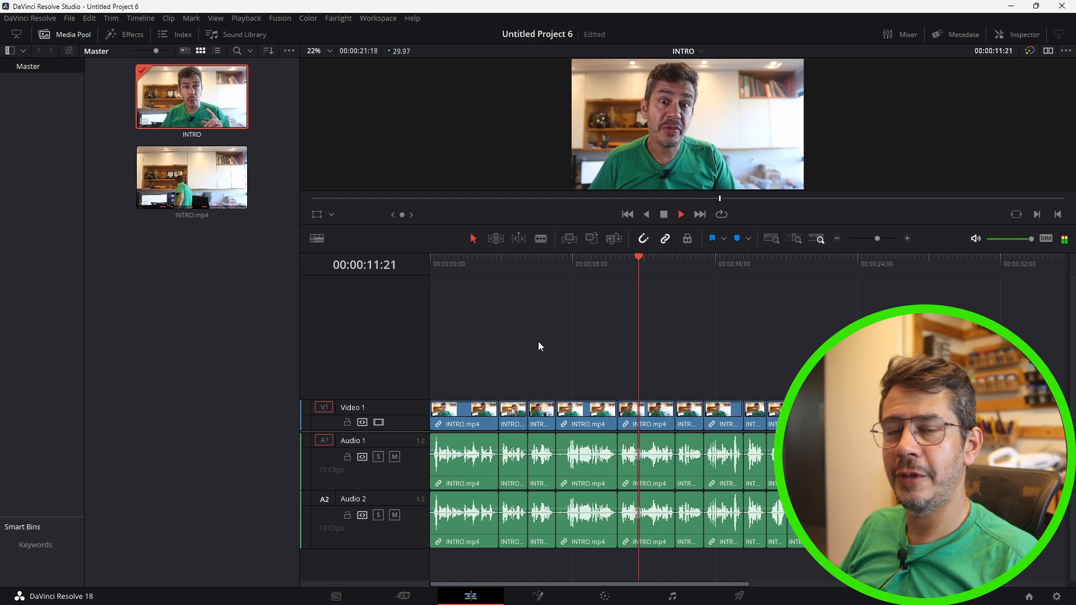
key(space)
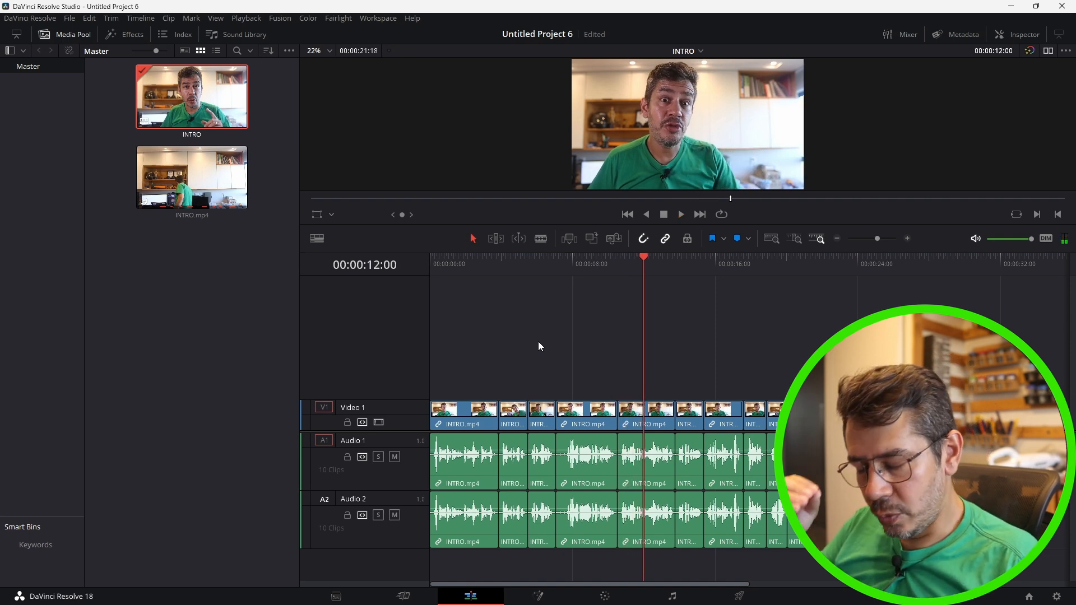